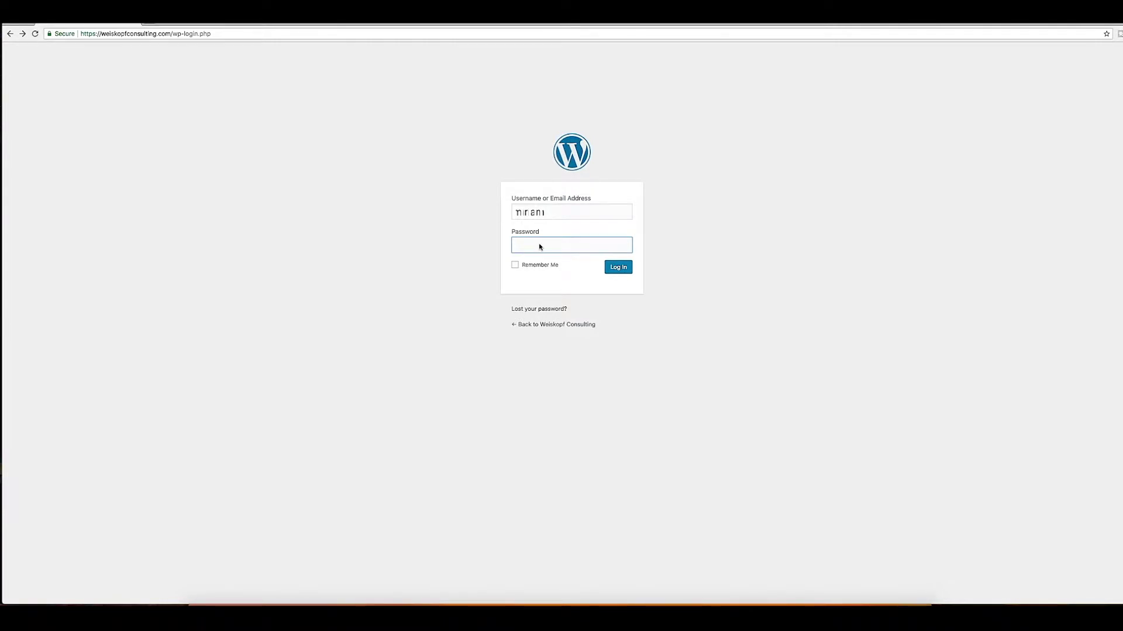
# Enter the account password and log in to the site's administration area.
pyautogui.write('•••••••••')
pyautogui.click(619, 268)
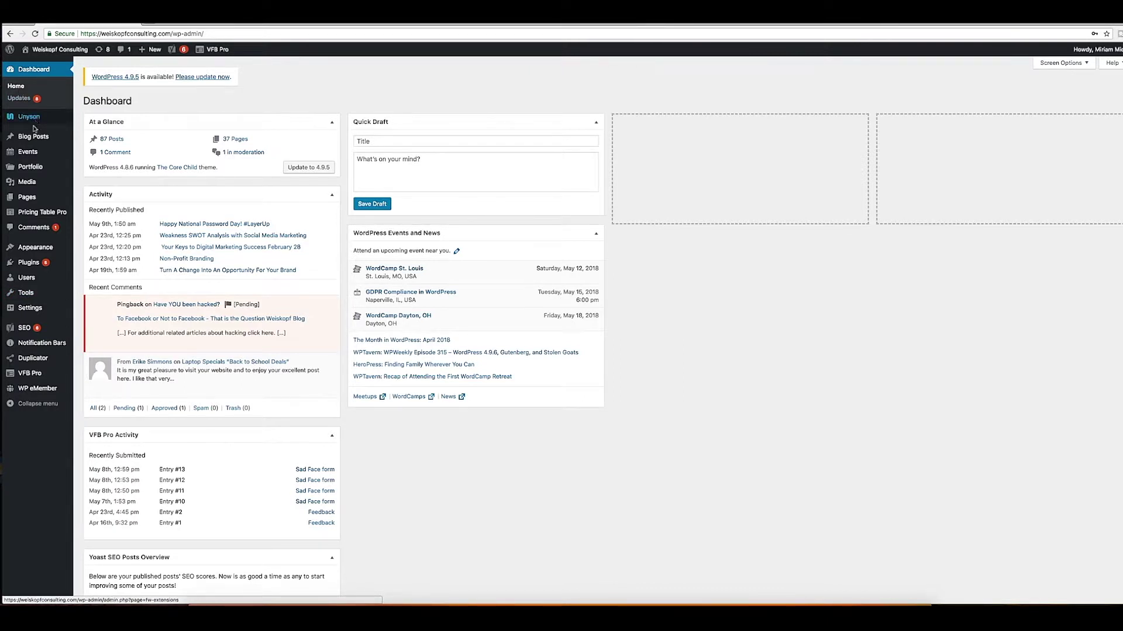
# Go to the list of blog posts and start a new post.
pyautogui.moveTo(35, 136)
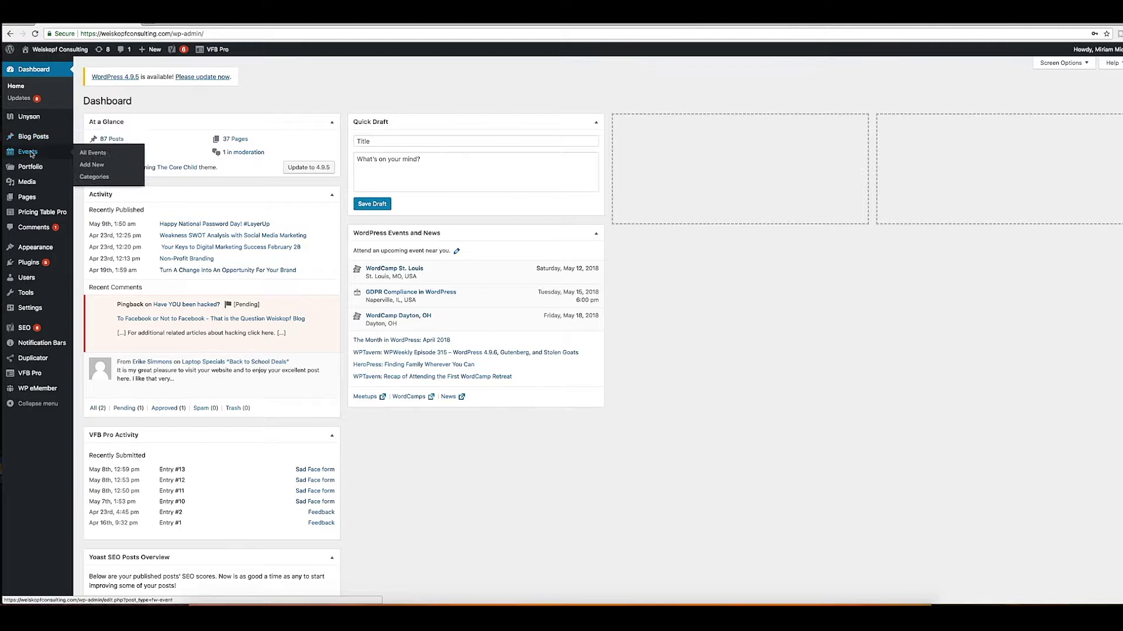
pyautogui.moveTo(29, 184)
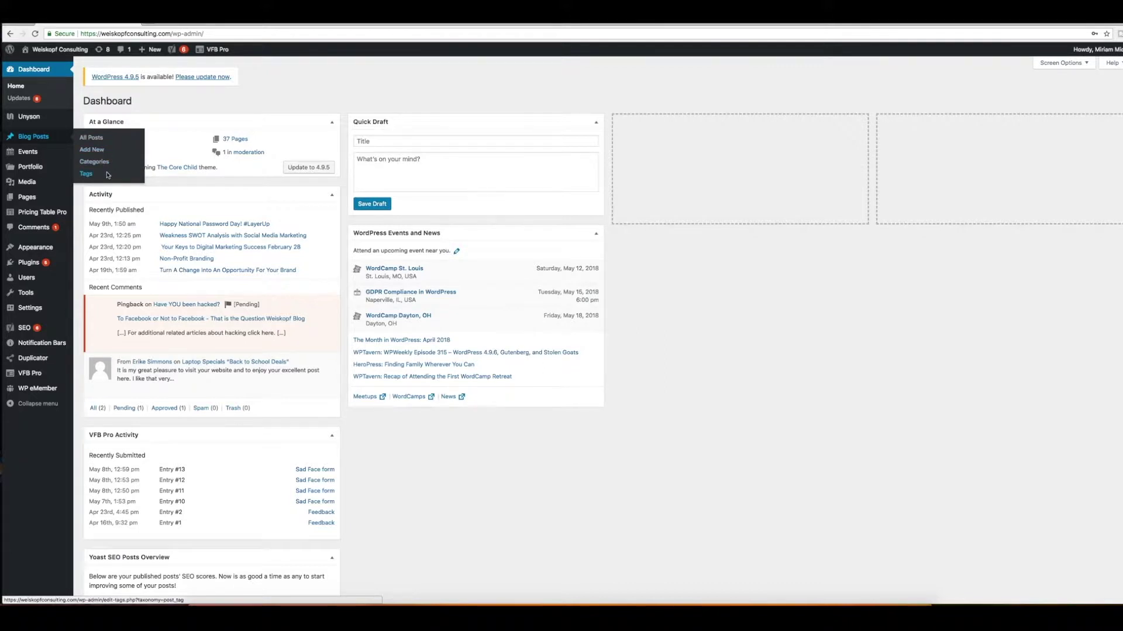
pyautogui.click(35, 140)
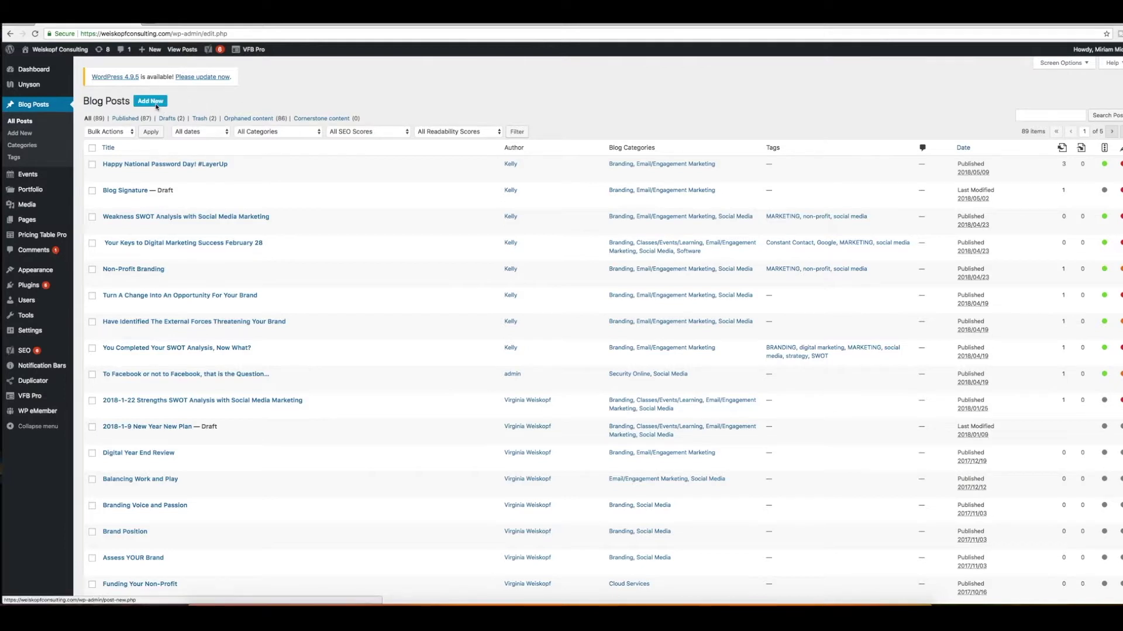
pyautogui.click(24, 135)
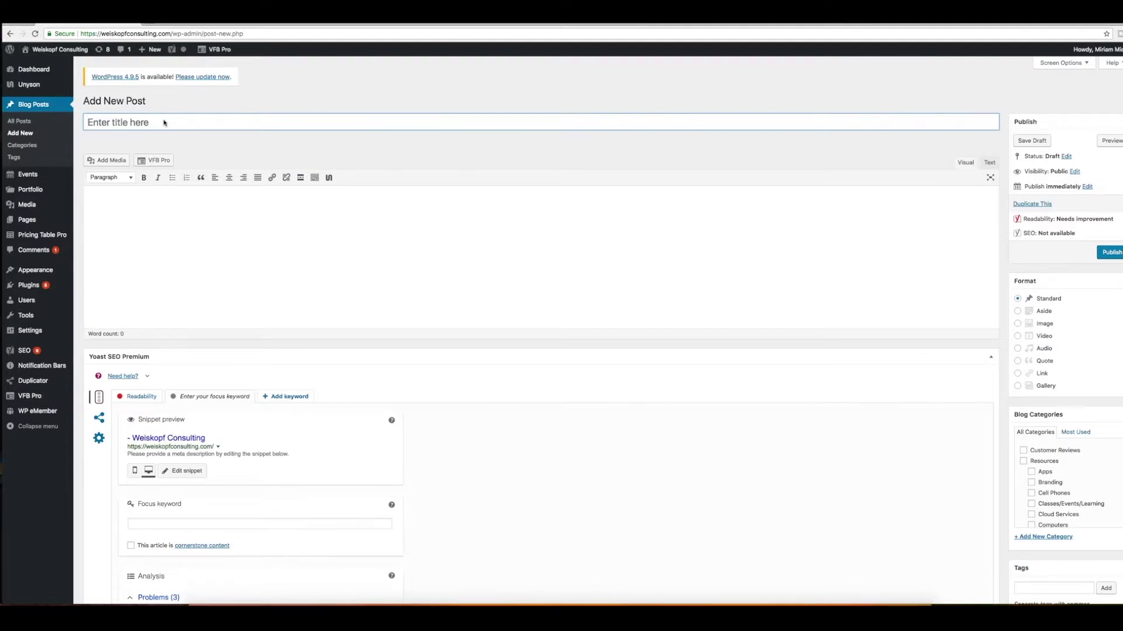
# Title the post "How to Create a Blog Post Using WordPress - Weiskopf Consulting How to Videos".
pyautogui.write('How to Create a ')
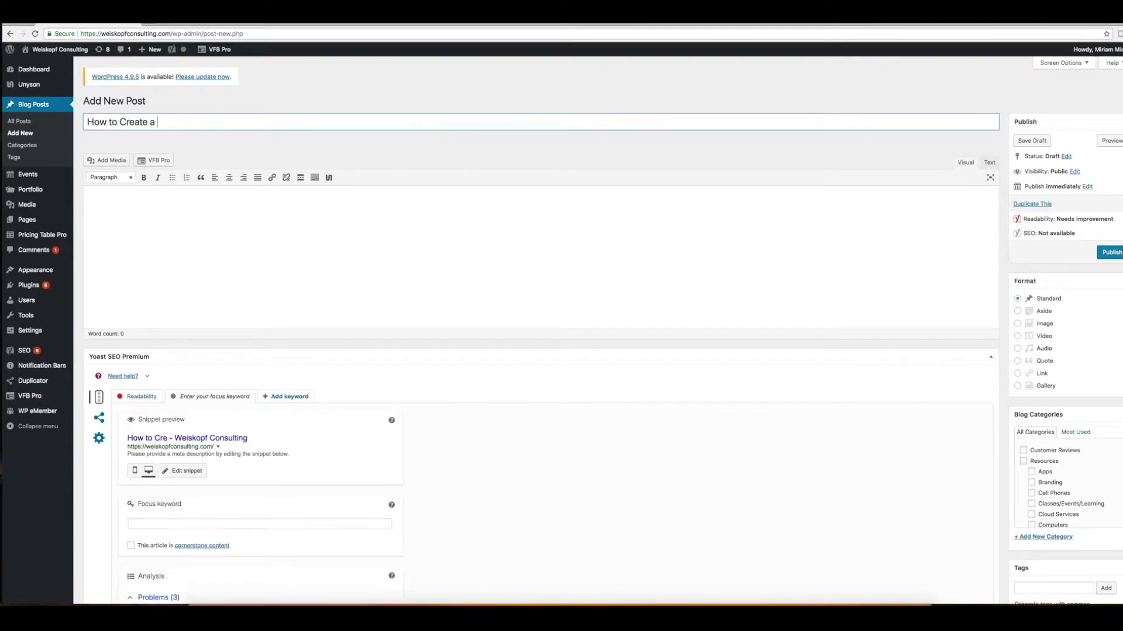
pyautogui.write('Blog Post Using WordPer')
pyautogui.press('BackSpace')
pyautogui.write('ress')
pyautogui.press('BackSpace')
pyautogui.press('BackSpace')
pyautogui.press('BackSpace')
pyautogui.press('BackSpace')
pyautogui.press('BackSpace')
pyautogui.write('ress')
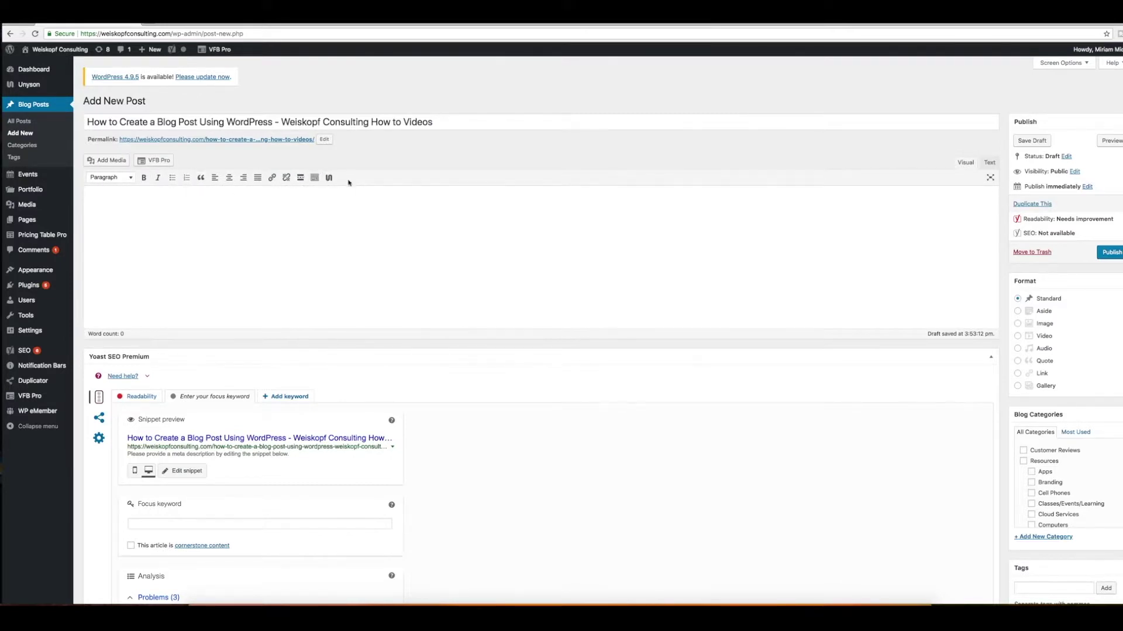
# Write the post body: "This is where you create the main body of your blog post. You can insert photos, links and text here.".
pyautogui.write('This is where you create the main body of your')
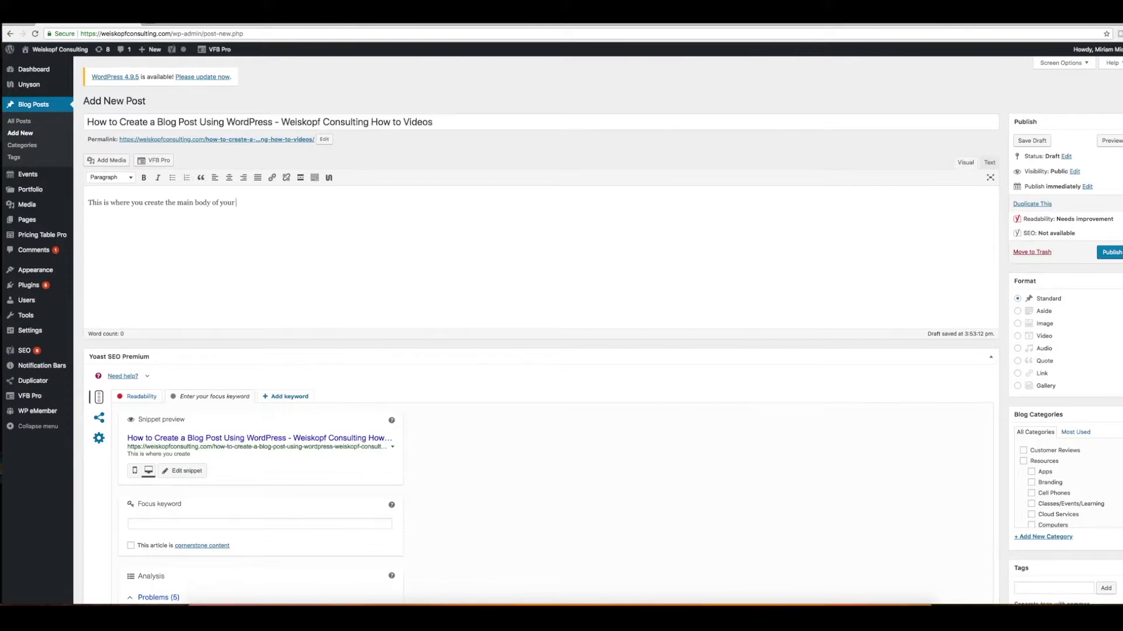
pyautogui.write(' blog post.  ')
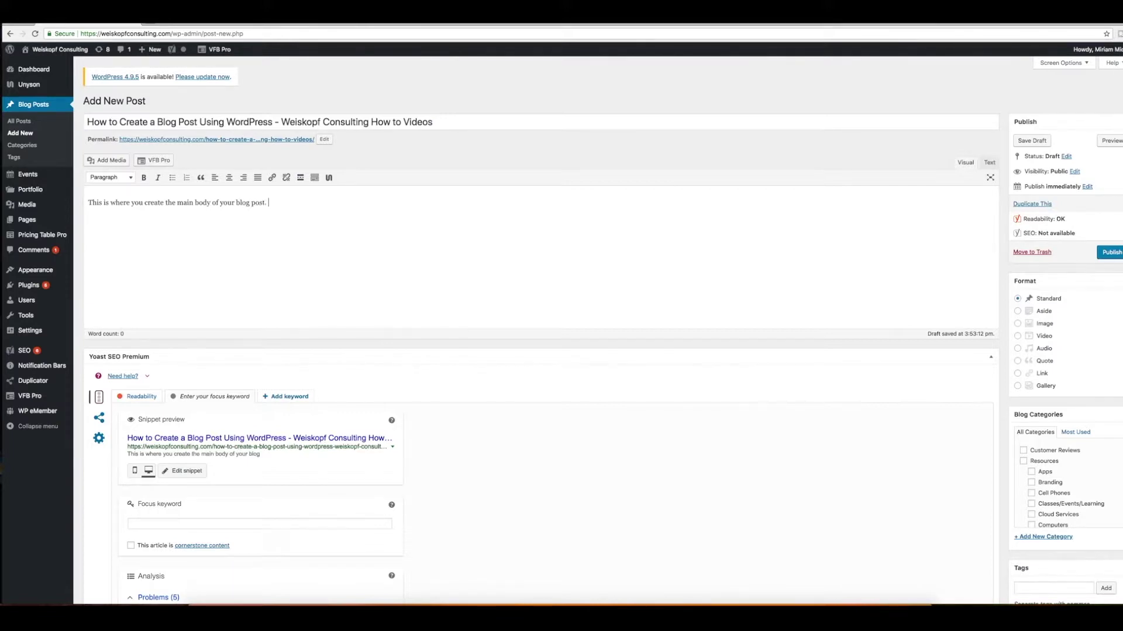
pyautogui.write('You can insert photos, links and')
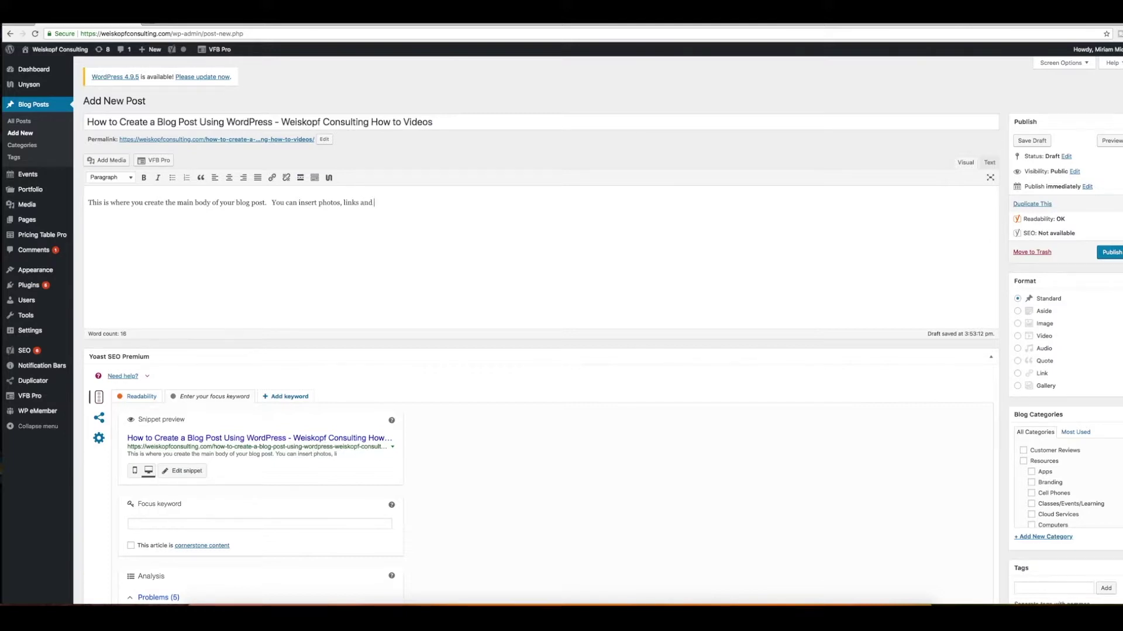
pyautogui.write(' text here.')
# Choose the red checklist image from the media library and caption it "Checklist photo for how to blog".
pyautogui.click(107, 161)
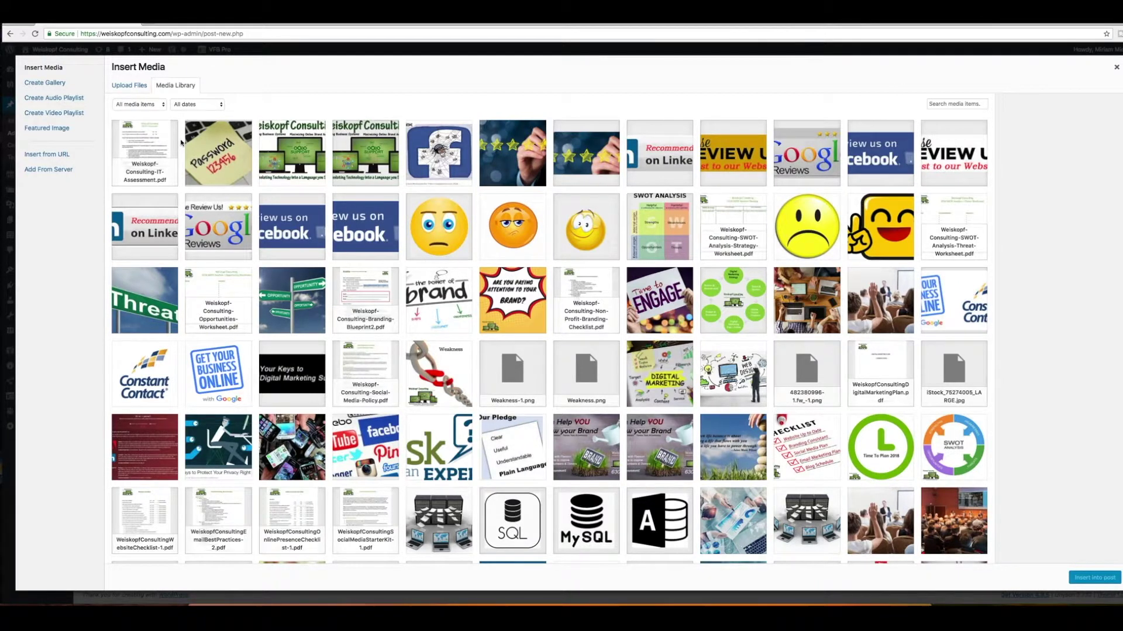
pyautogui.click(127, 87)
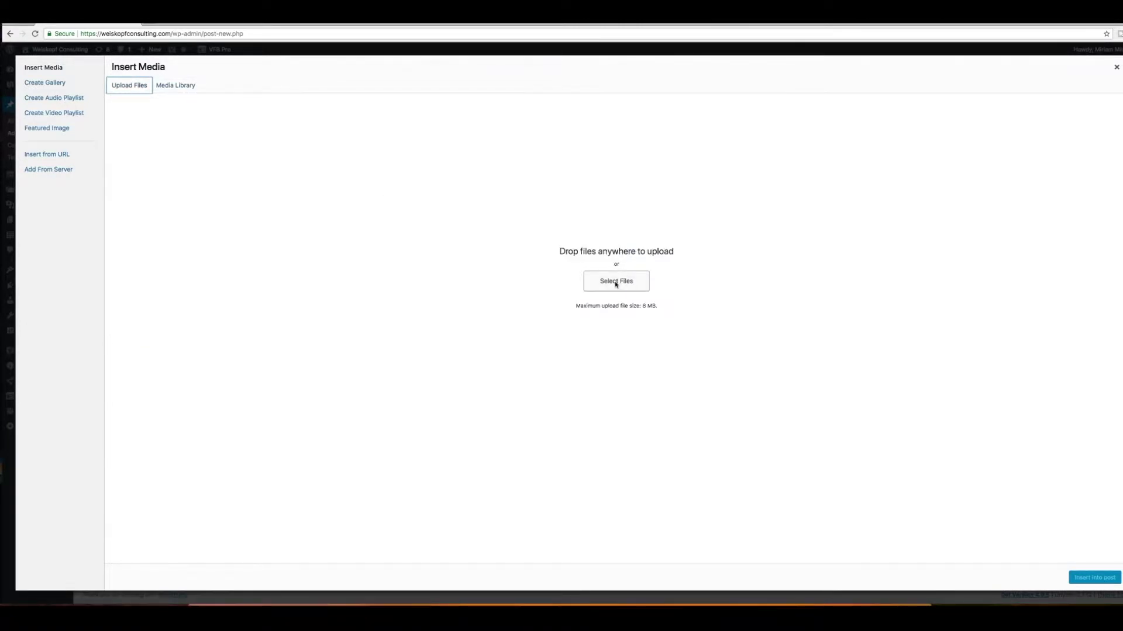
pyautogui.click(176, 86)
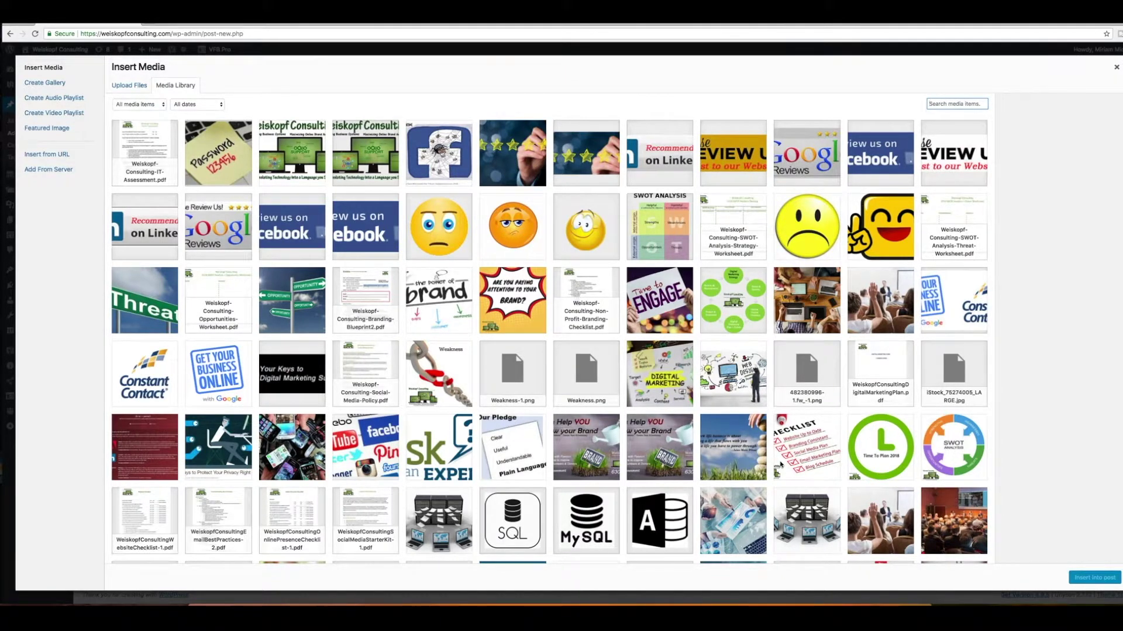
pyautogui.click(790, 440)
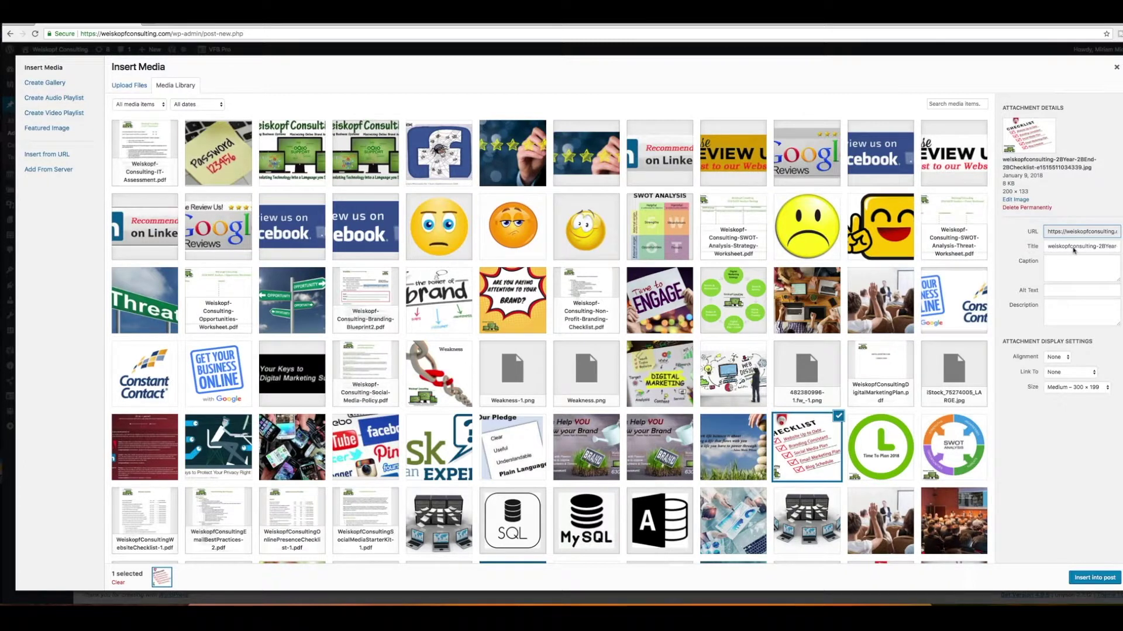
pyautogui.click(1060, 267)
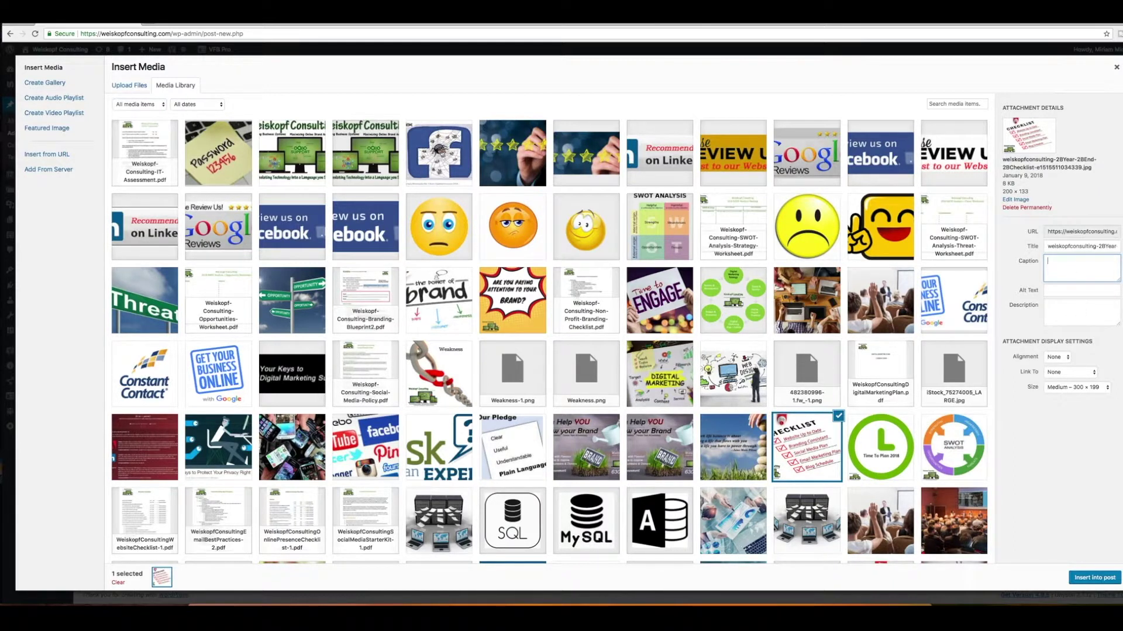
pyautogui.write('hecklist photo for how to blog')
# Set the checklist image's alt text to "This is a photo with a checklist on digital marketing".
pyautogui.click(1082, 293)
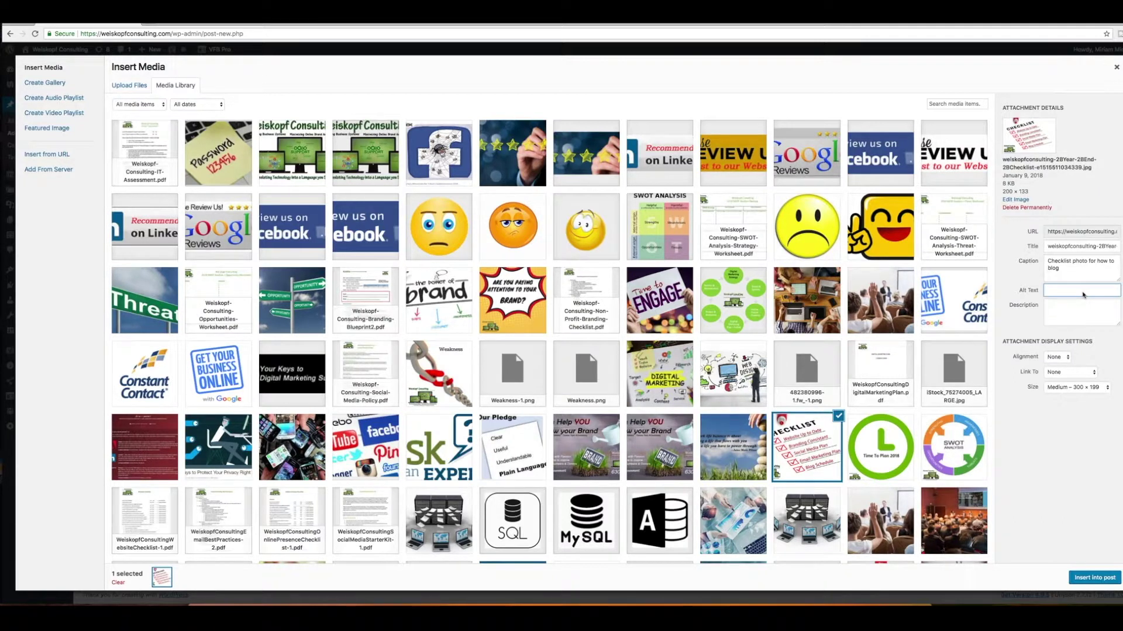
pyautogui.write('This is ')
pyautogui.write('a photo with a checkl')
pyautogui.write('ist on digital marketing')
# Copy the checklist image's alt text into its description and insert the image into the post.
pyautogui.hotkey('ctrl', 'a')
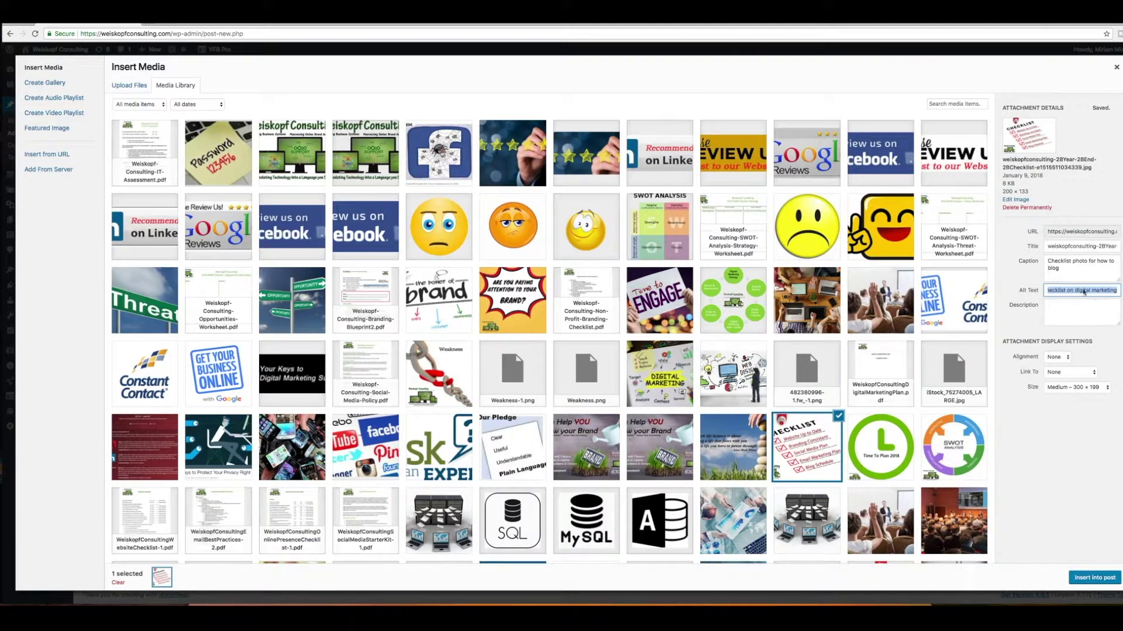
pyautogui.rightClick(1083, 291)
pyautogui.click(996, 337)
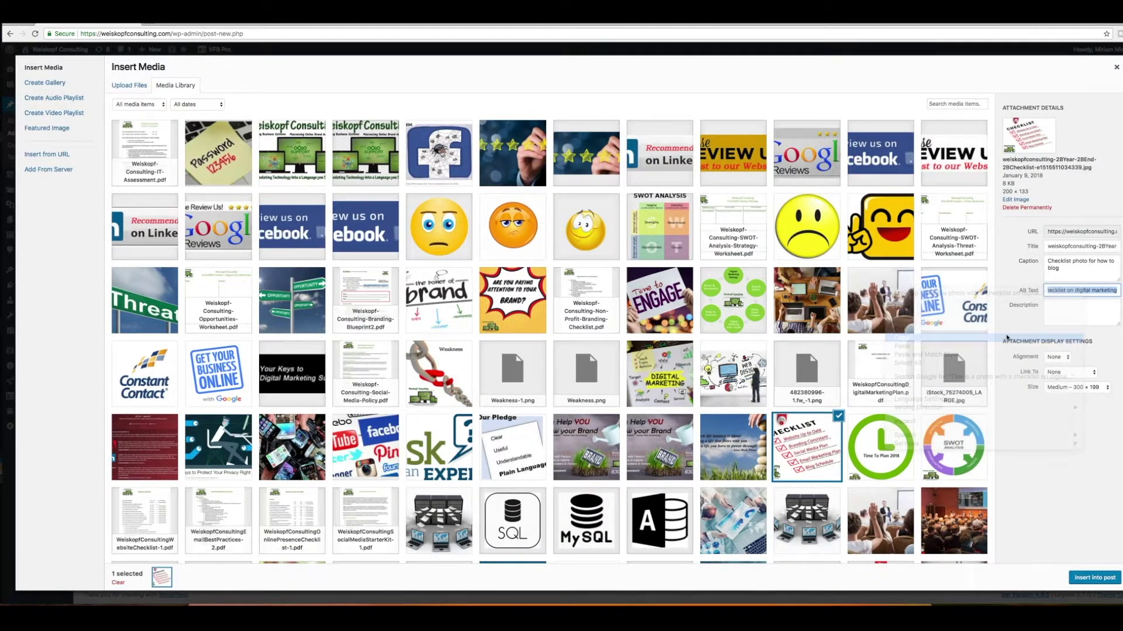
pyautogui.click(1070, 313)
pyautogui.rightClick(1069, 316)
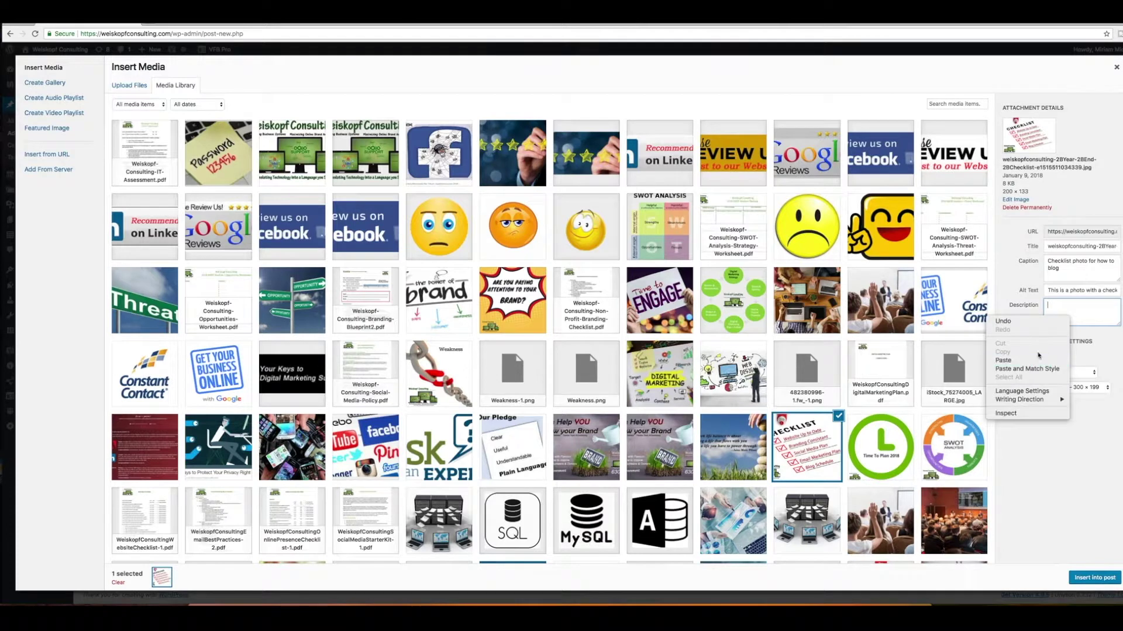
pyautogui.click(1011, 360)
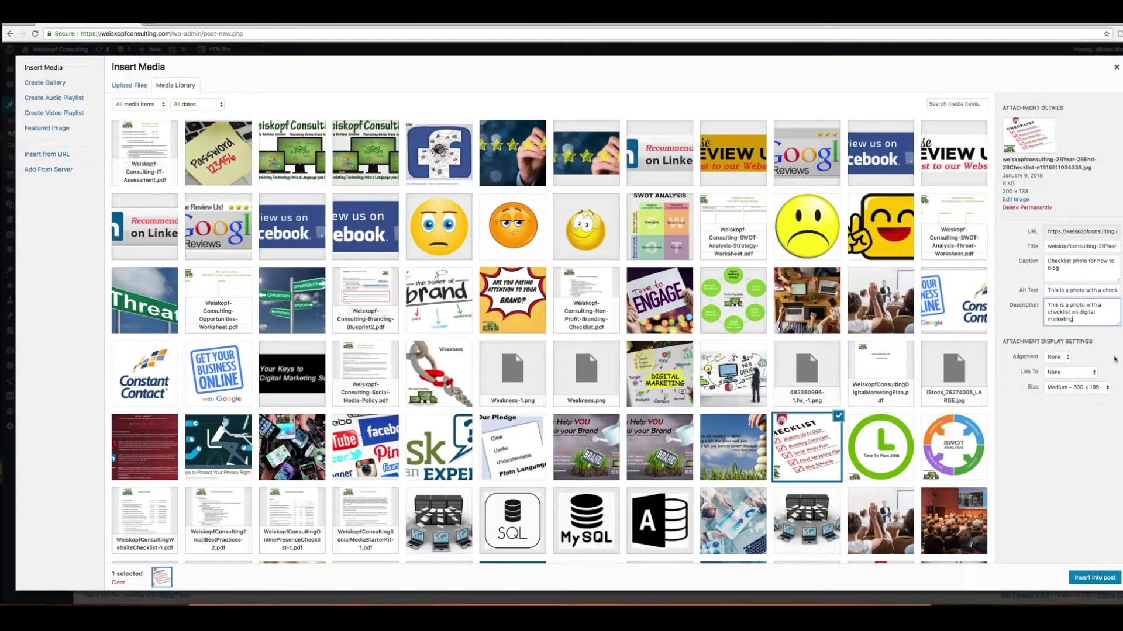
pyautogui.click(1094, 577)
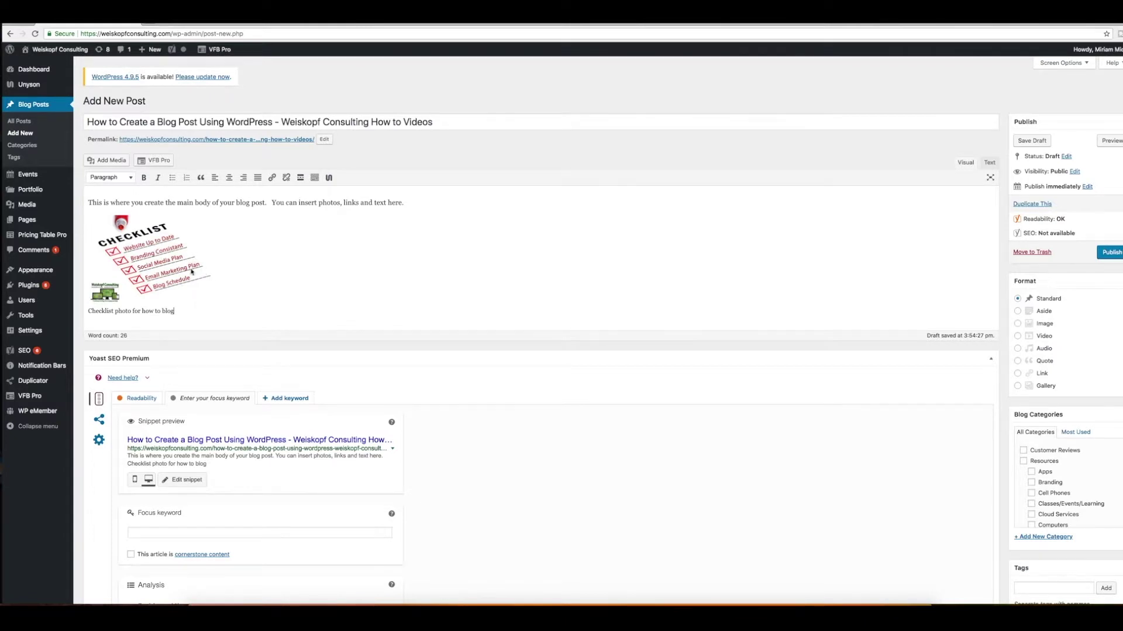
# Try centre alignment on the checklist image in the post body, and set it to left alignment.
pyautogui.click(169, 255)
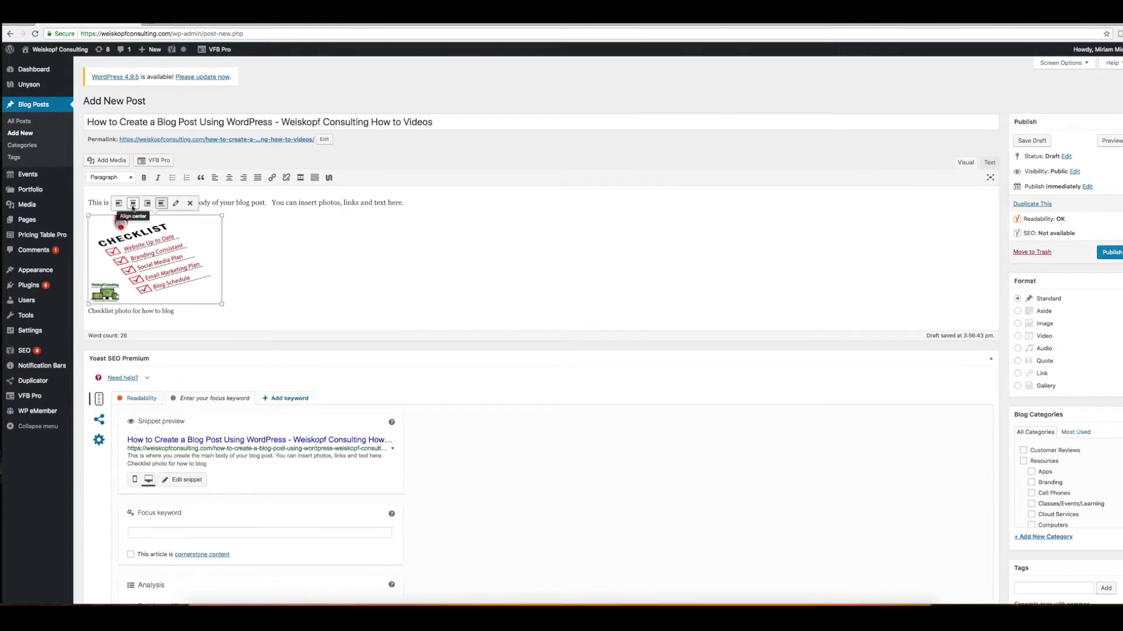
pyautogui.click(133, 206)
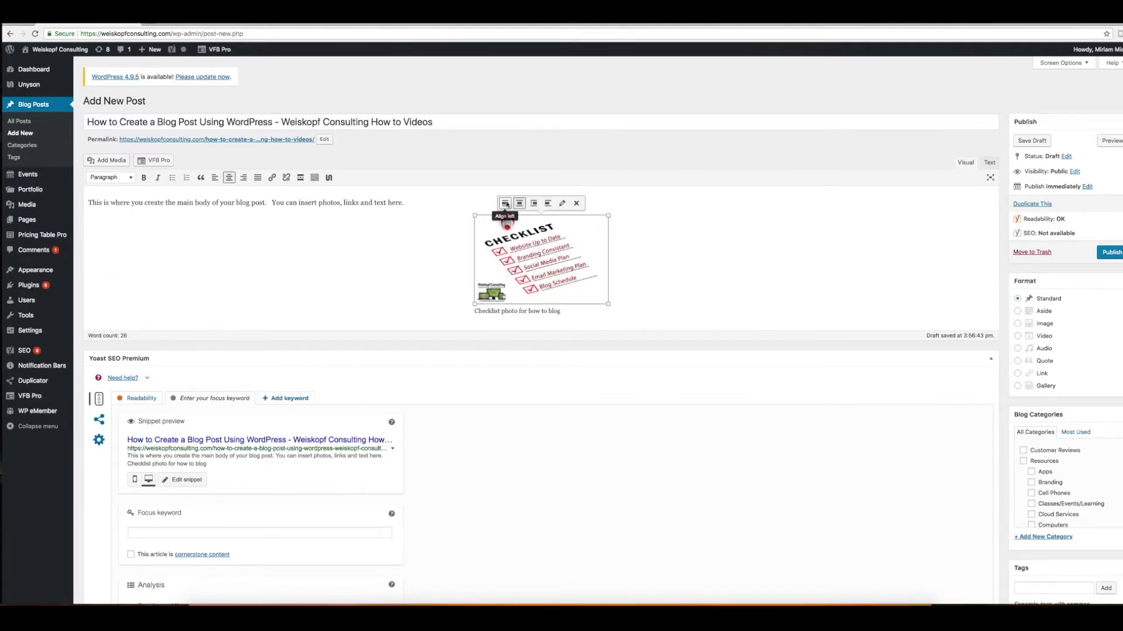
pyautogui.click(505, 203)
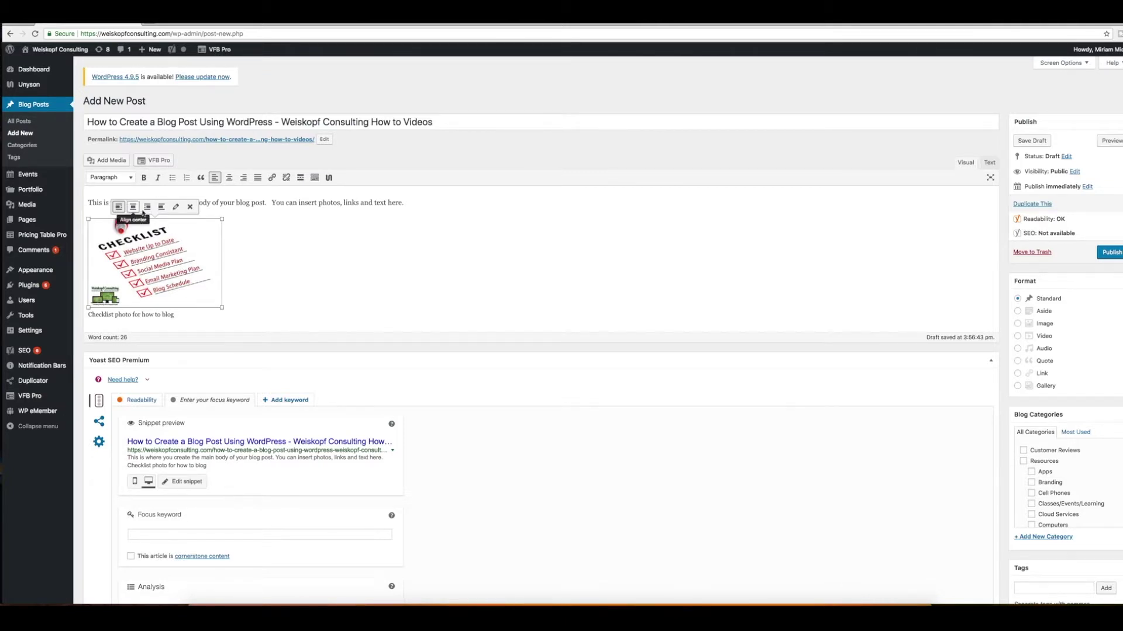
pyautogui.click(264, 266)
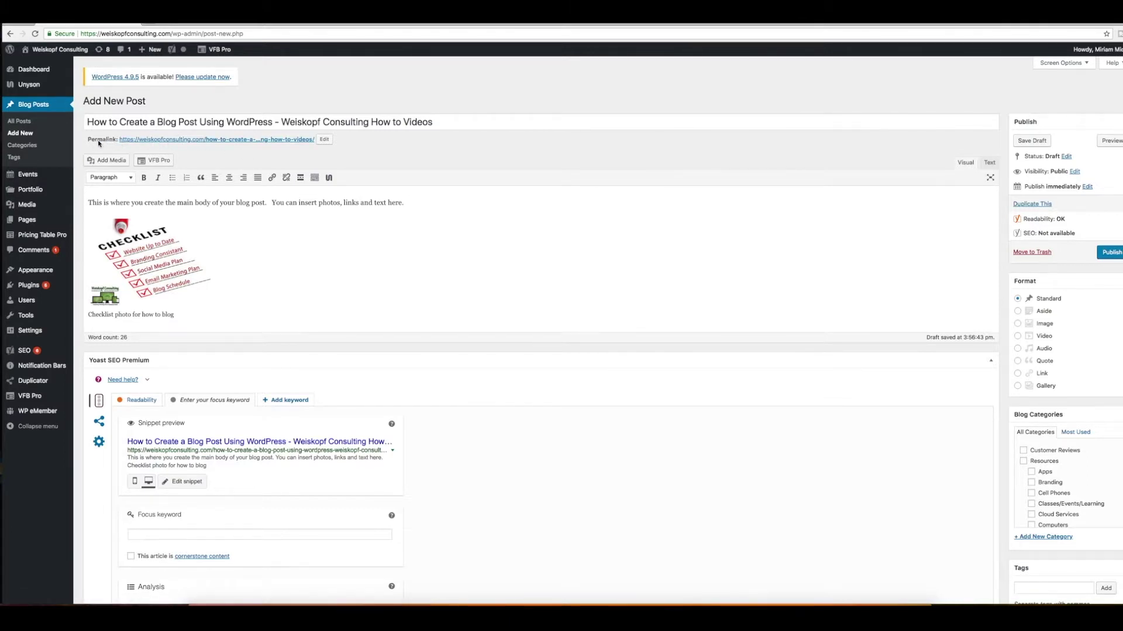
# Change the post's permalink slug to "howtocreateawordpressblogpost".
pyautogui.click(326, 139)
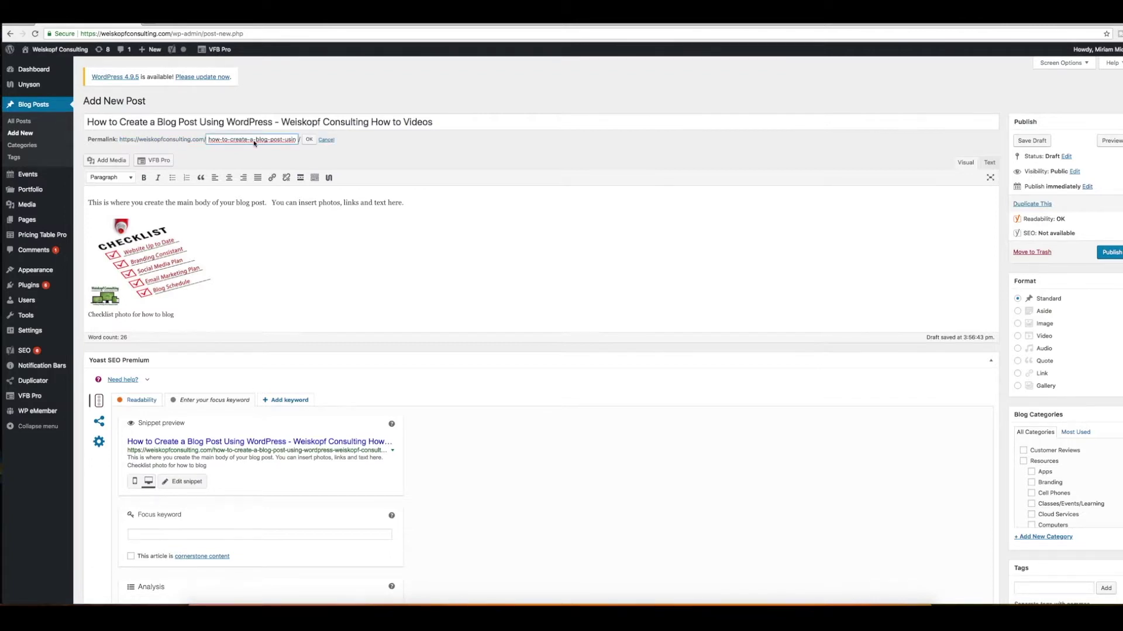
pyautogui.press('super+a')
pyautogui.write('how-to-create-a-blog')
pyautogui.press('BackSpace')
pyautogui.press('BackSpace')
pyautogui.press('BackSpace')
pyautogui.press('BackSpace')
pyautogui.press('BackSpace')
pyautogui.press('BackSpace')
pyautogui.press('BackSpace')
pyautogui.press('BackSpace')
pyautogui.press('BackSpace')
pyautogui.press('BackSpace')
pyautogui.write('tocreaeteawordpressblogpost')
pyautogui.press('Return')
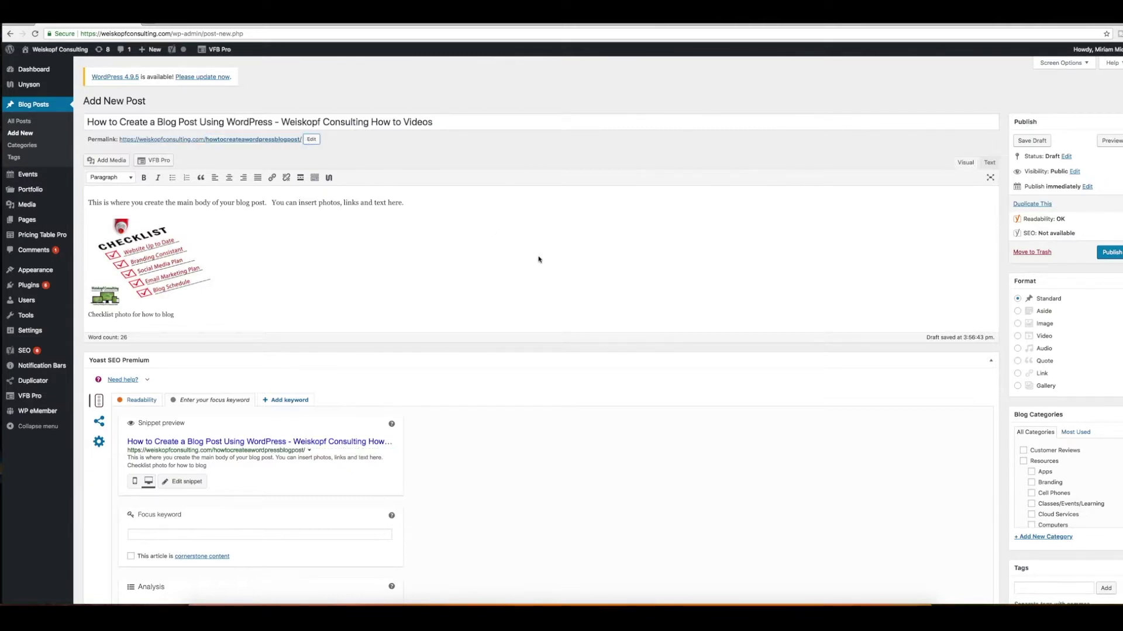
# Set the post's Yoast SEO focus keyword to "How to".
pyautogui.scroll(-3, 686, 421)
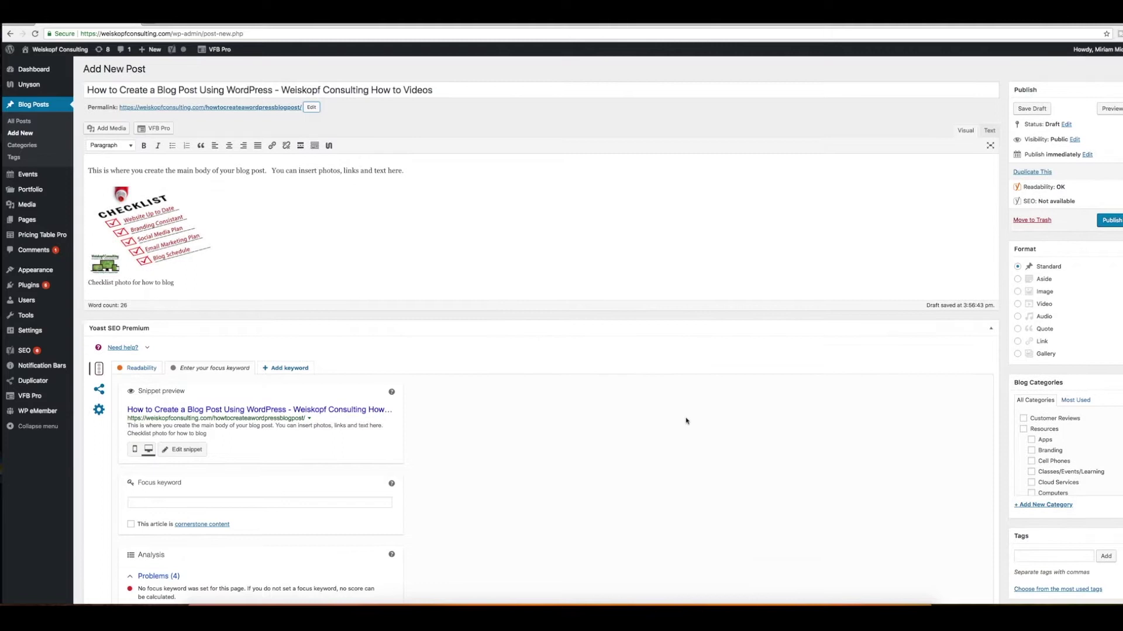
pyautogui.scroll(-3, 687, 420)
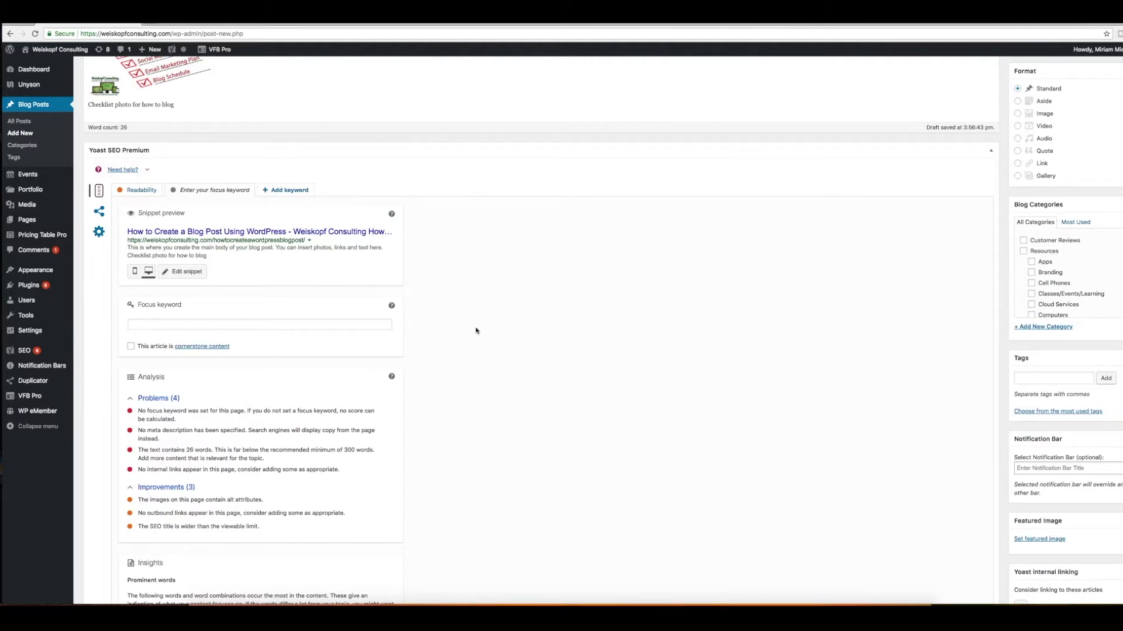
pyautogui.scroll(-2, 537, 376)
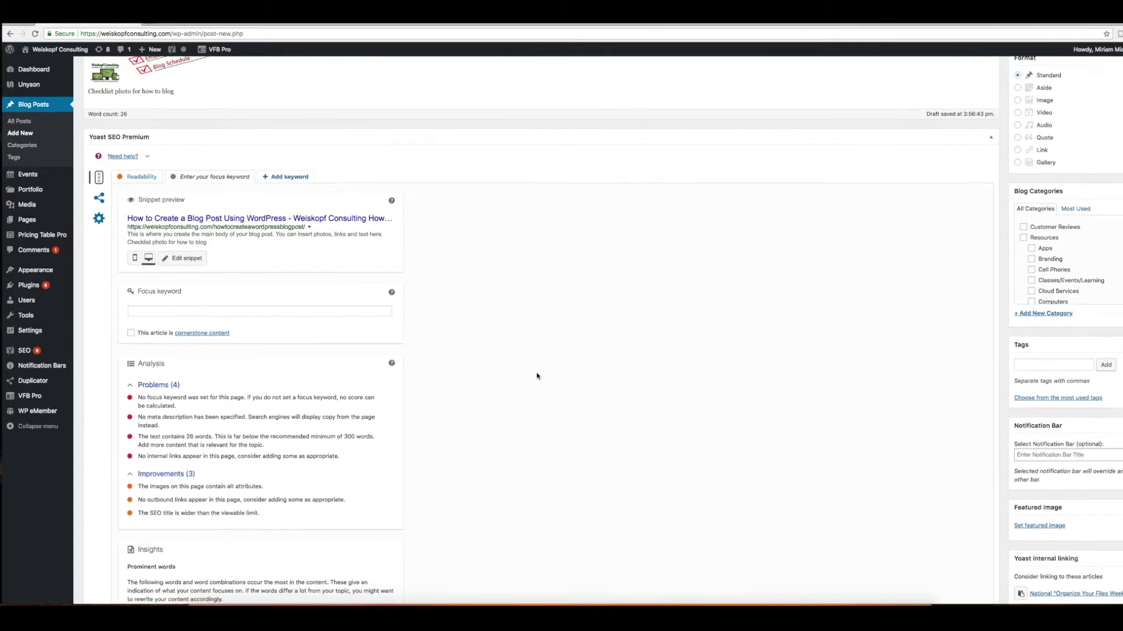
pyautogui.click(174, 284)
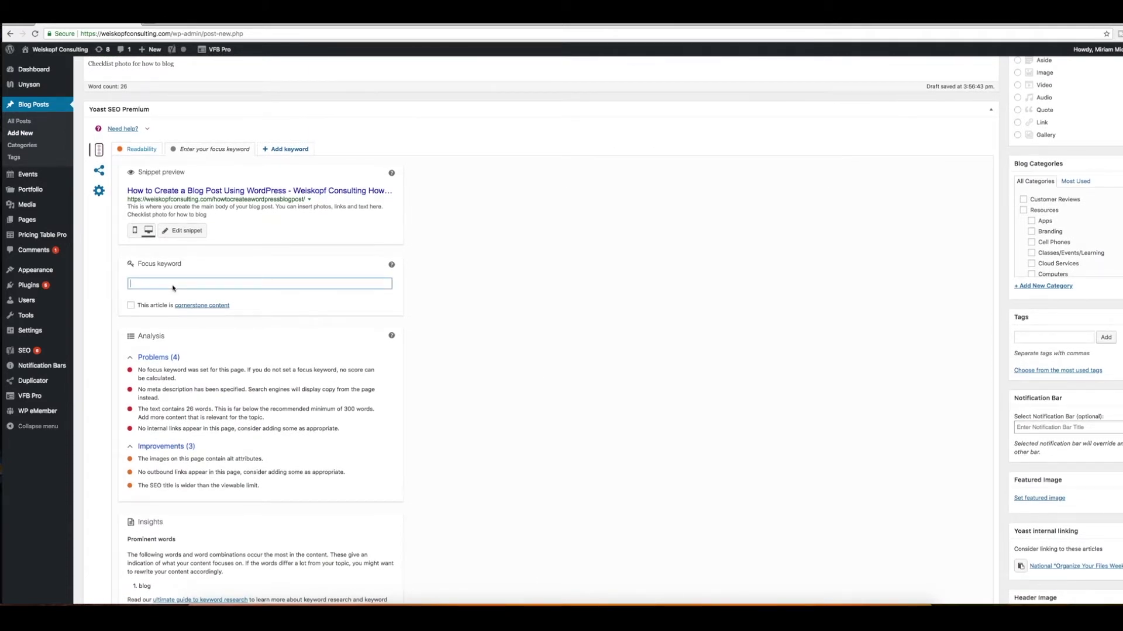
pyautogui.write('H')
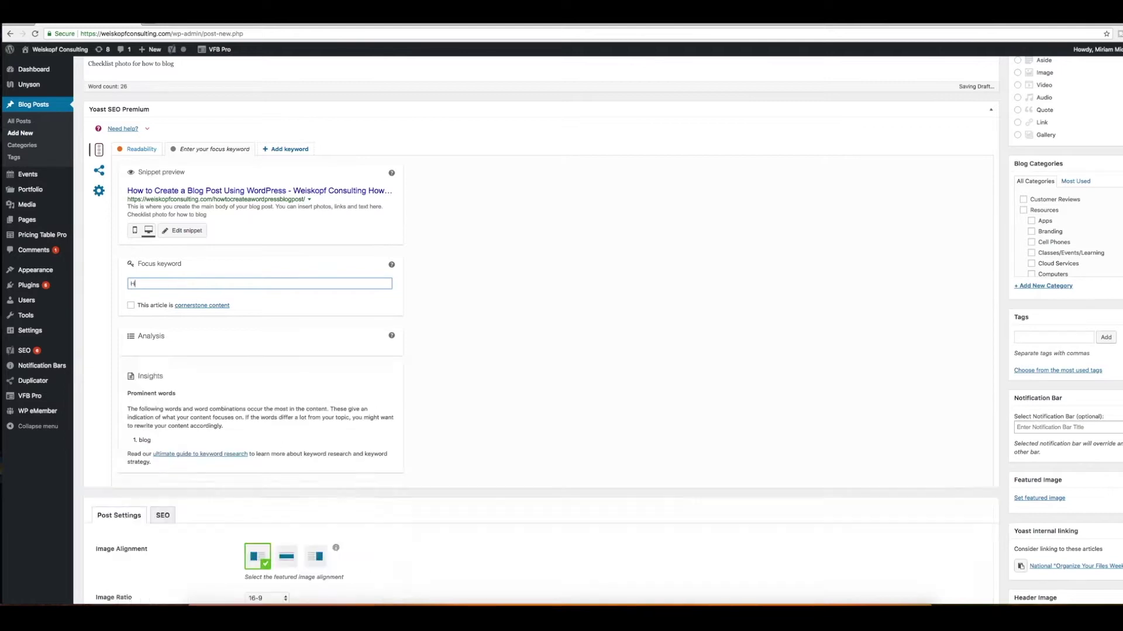
pyautogui.write('ow to')
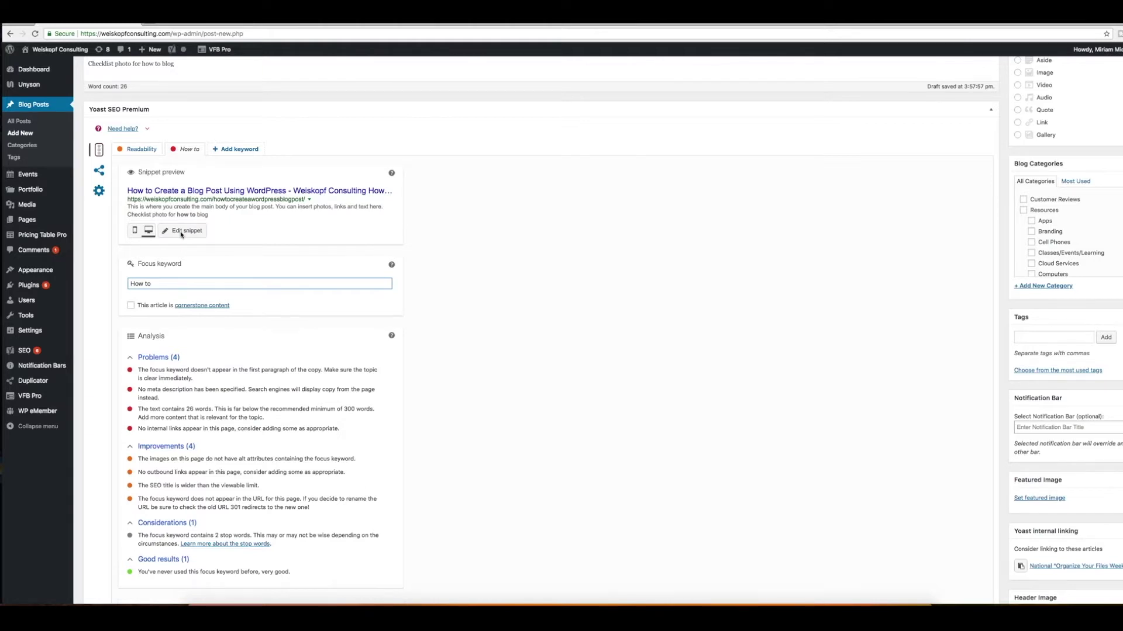
# Set the Yoast snippet's SEO title to "How to Create a Blog Post - Weiskopf Consulting for YouTube".
pyautogui.click(181, 233)
pyautogui.click(201, 273)
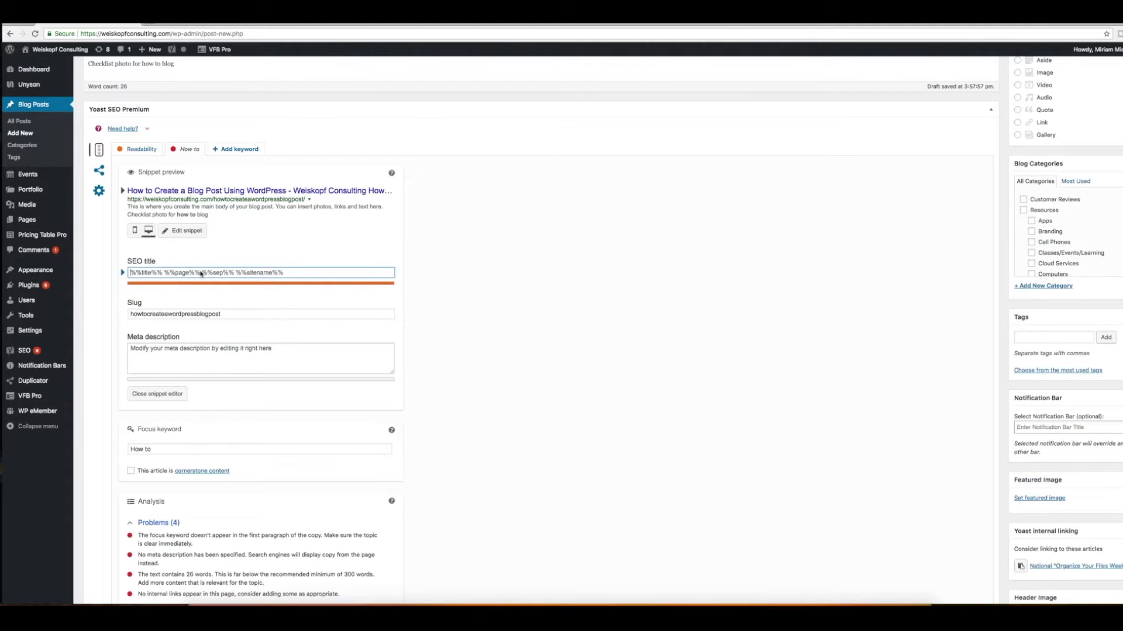
pyautogui.press('super+a')
pyautogui.write('How')
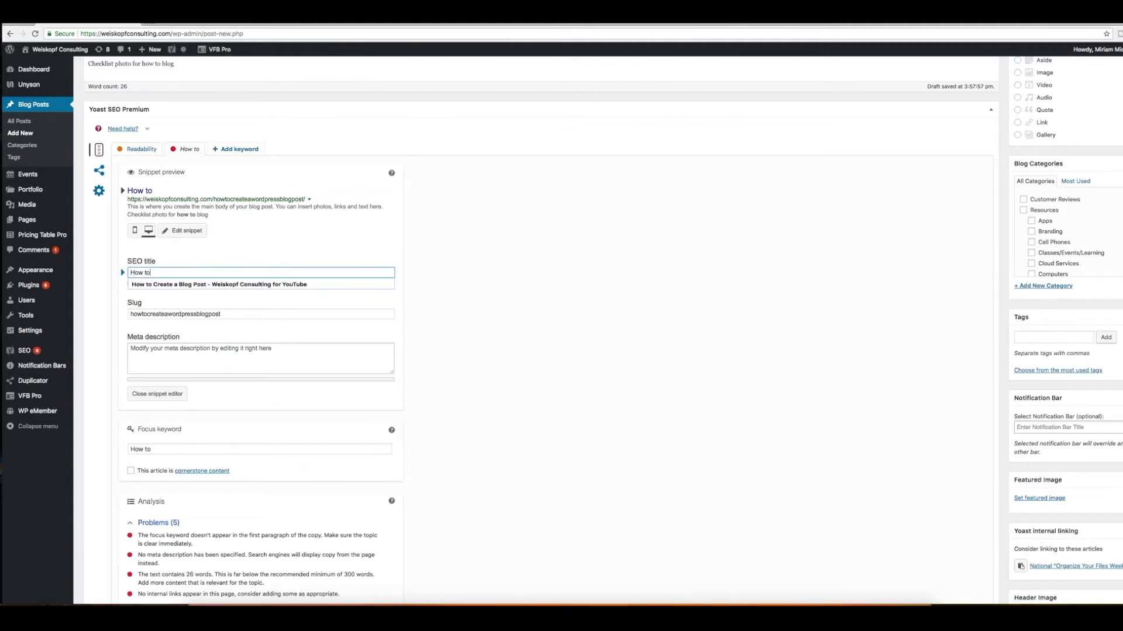
pyautogui.click(177, 285)
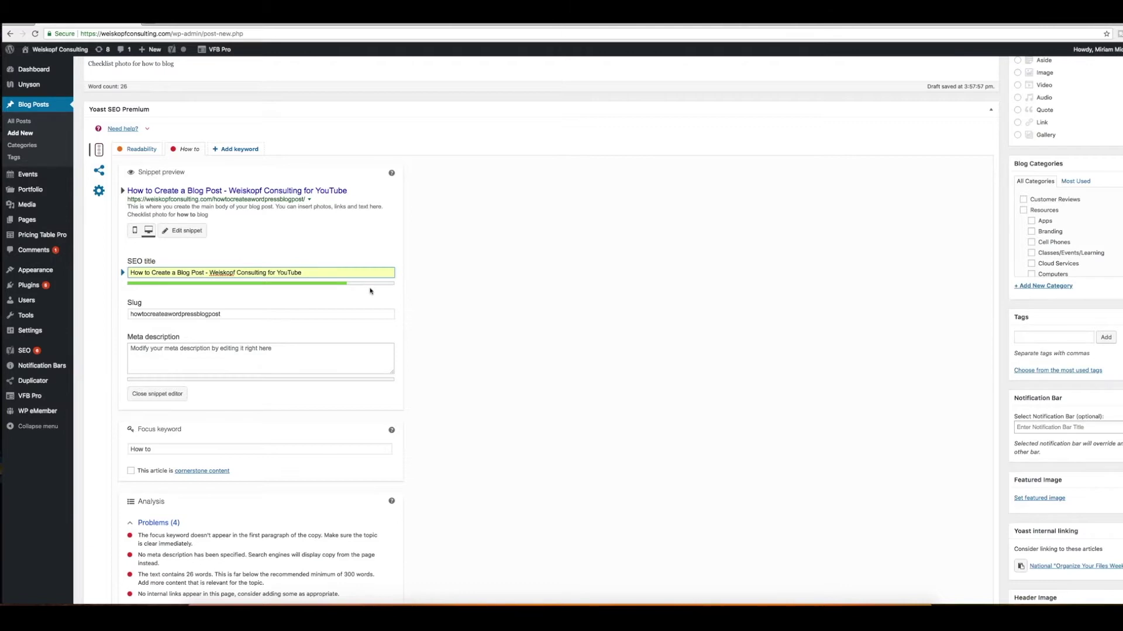
# Set the meta description to "This is a blog post on how to create a WordPress blog post. Its a how to video for YouTube.".
pyautogui.click(155, 359)
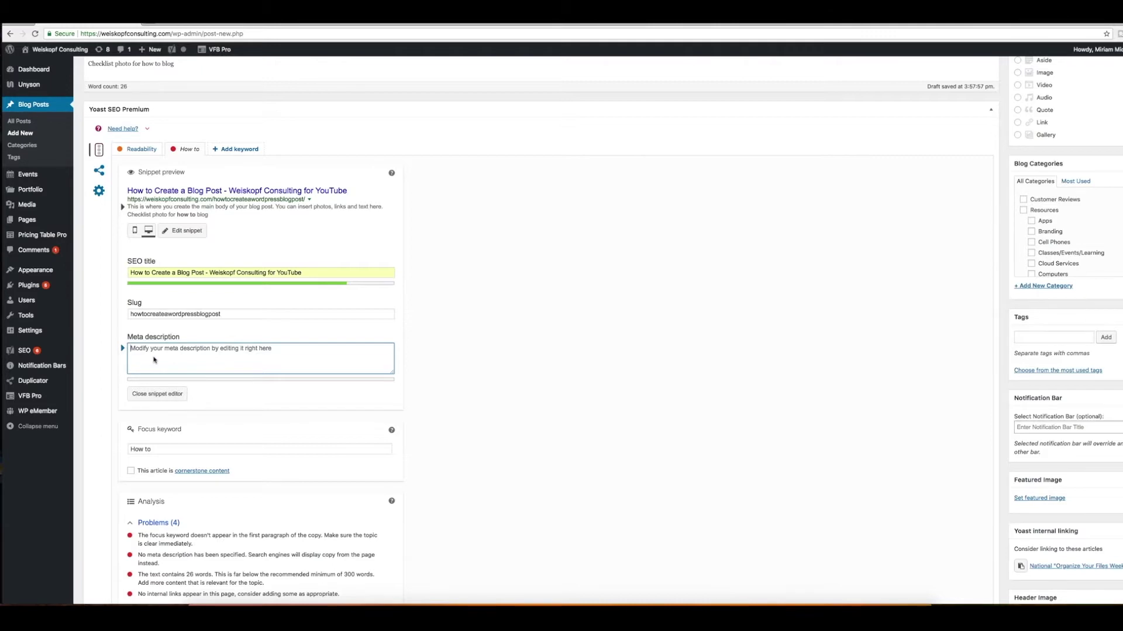
pyautogui.write('T')
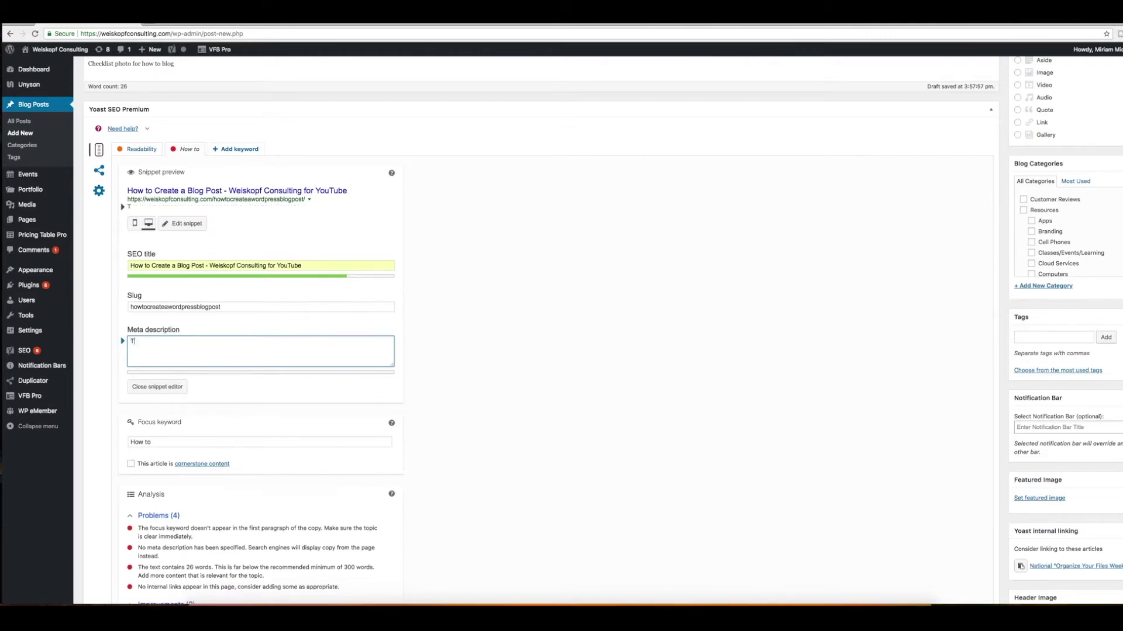
pyautogui.write('his is a blog post ')
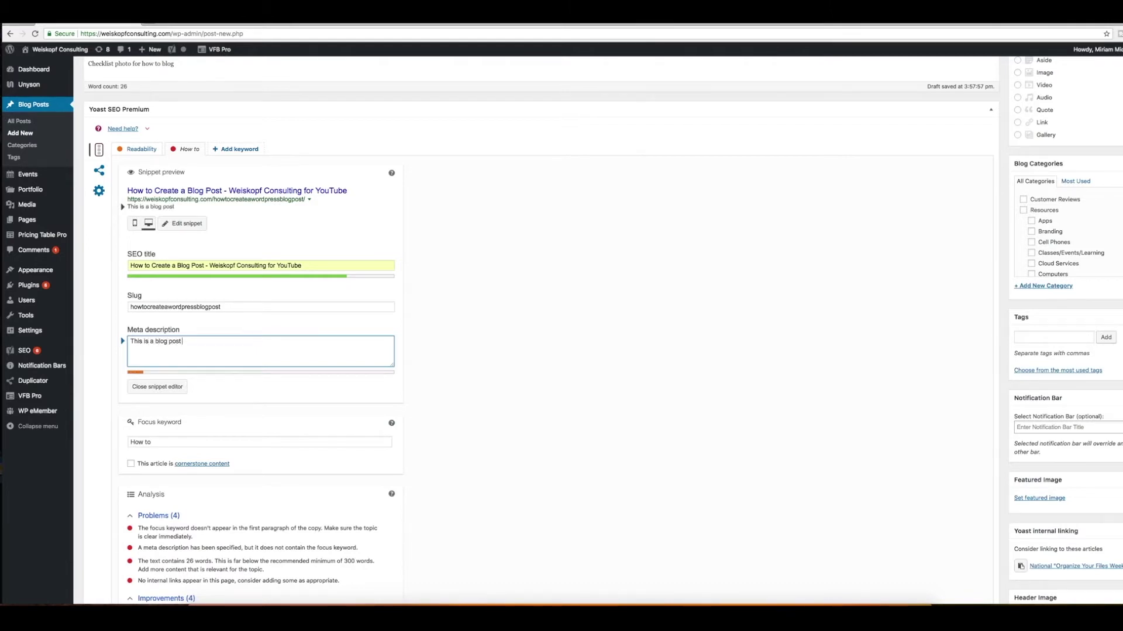
pyautogui.write('on how to create a Wor')
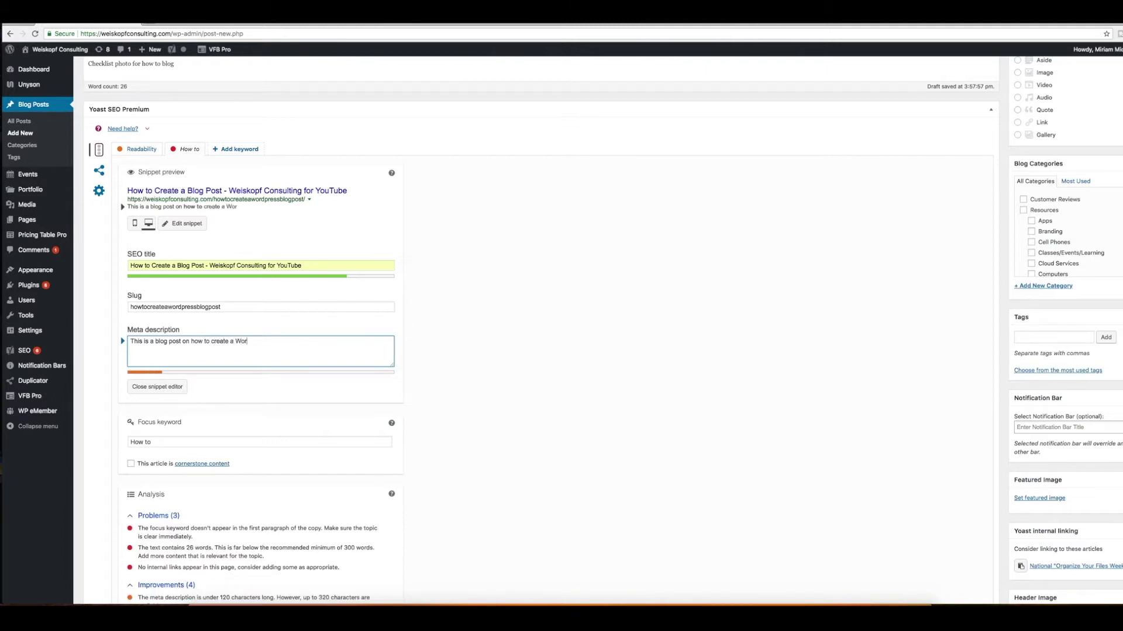
pyautogui.write('dPress blog post.  Its a how to video')
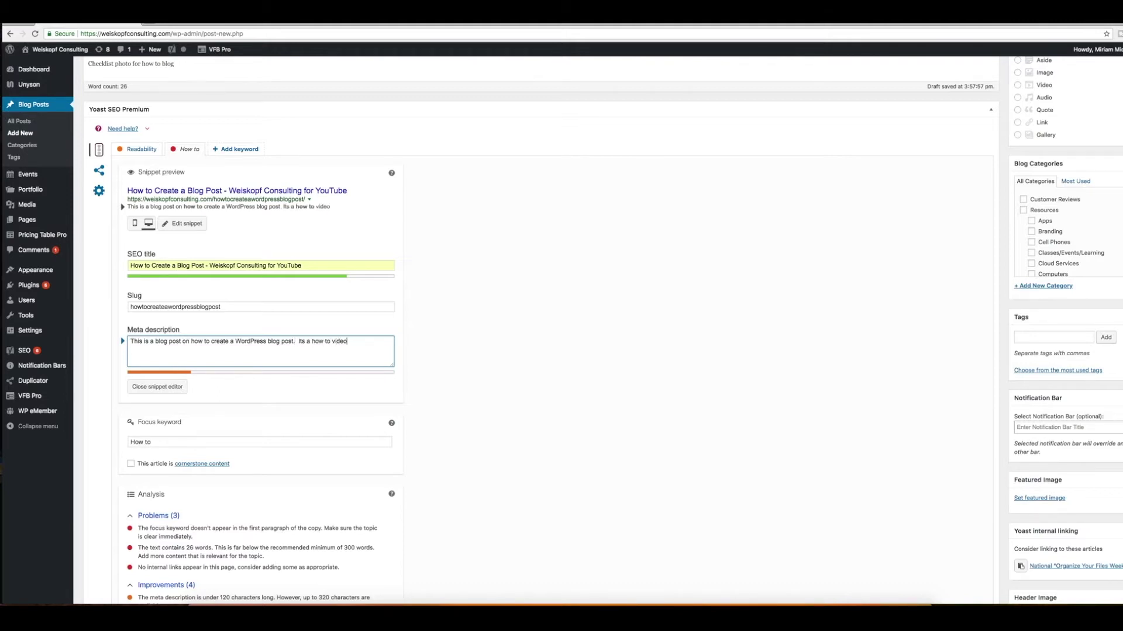
pyautogui.write(' for YouTube.')
# Copy the Yoast SEO title into the Page Title of the separate SEO settings below the Yoast section.
pyautogui.scroll(-15, 528, 488)
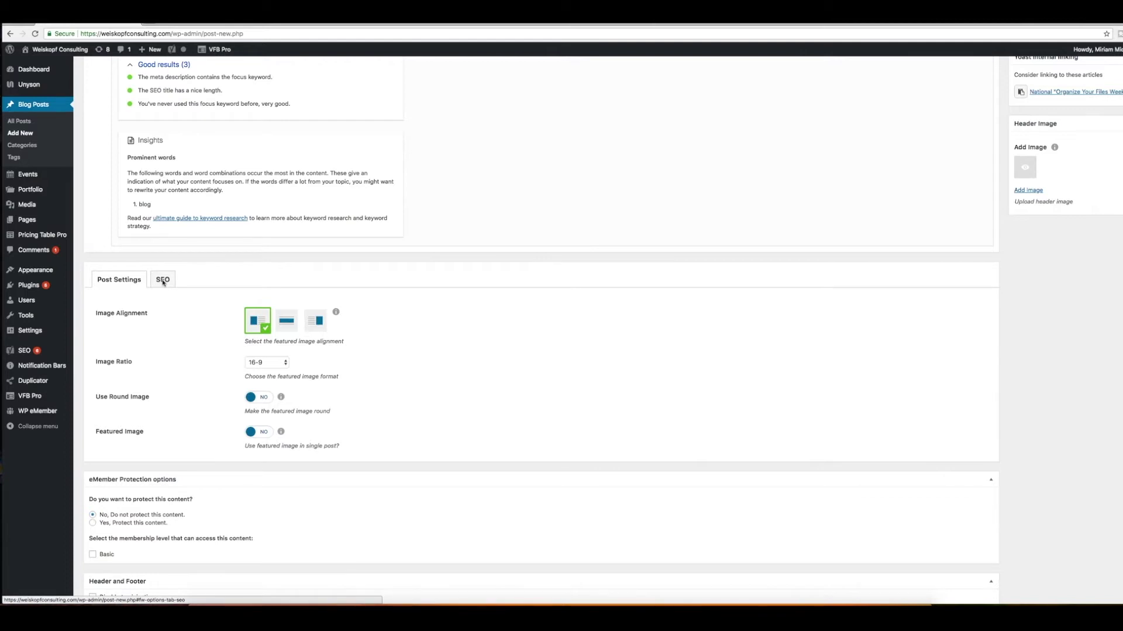
pyautogui.click(163, 280)
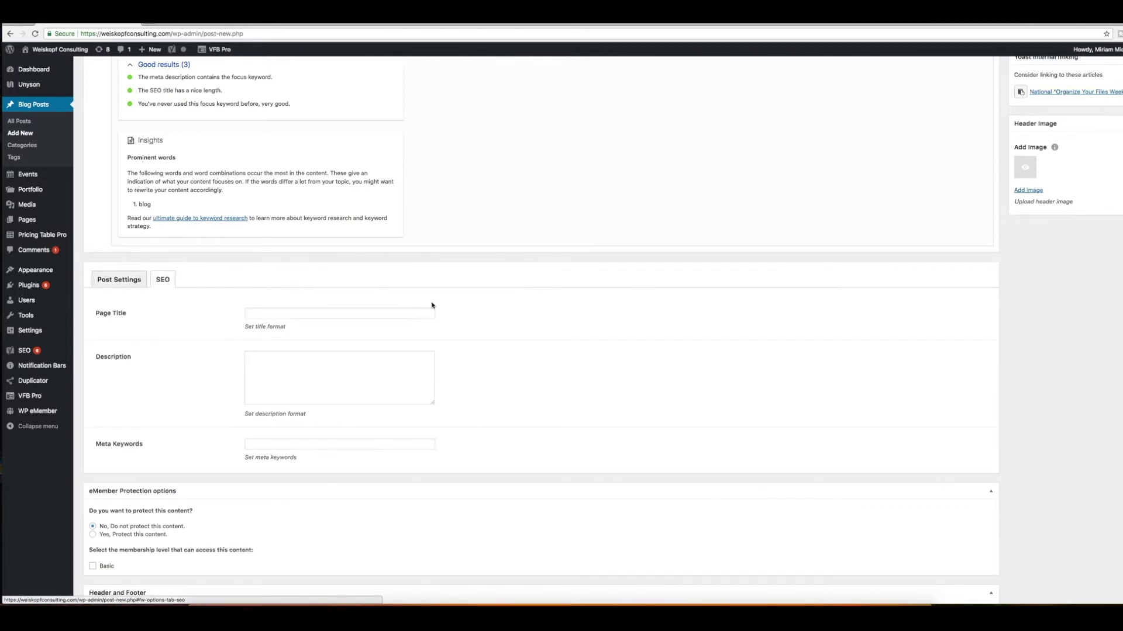
pyautogui.scroll(2, 448, 291)
pyautogui.scroll(6, 447, 290)
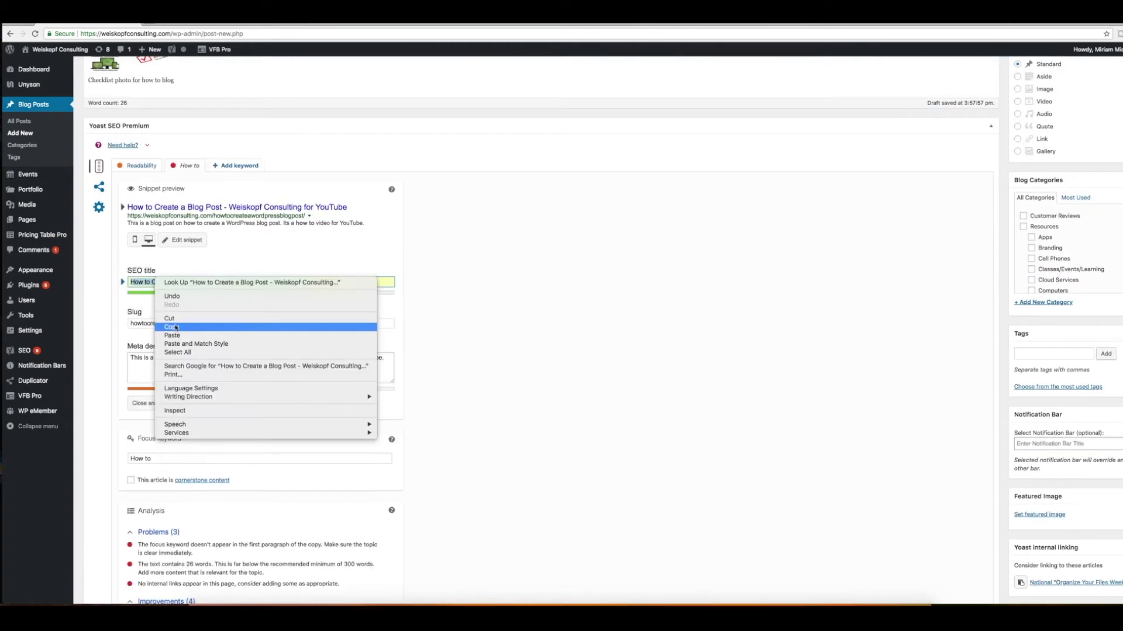
pyautogui.click(174, 328)
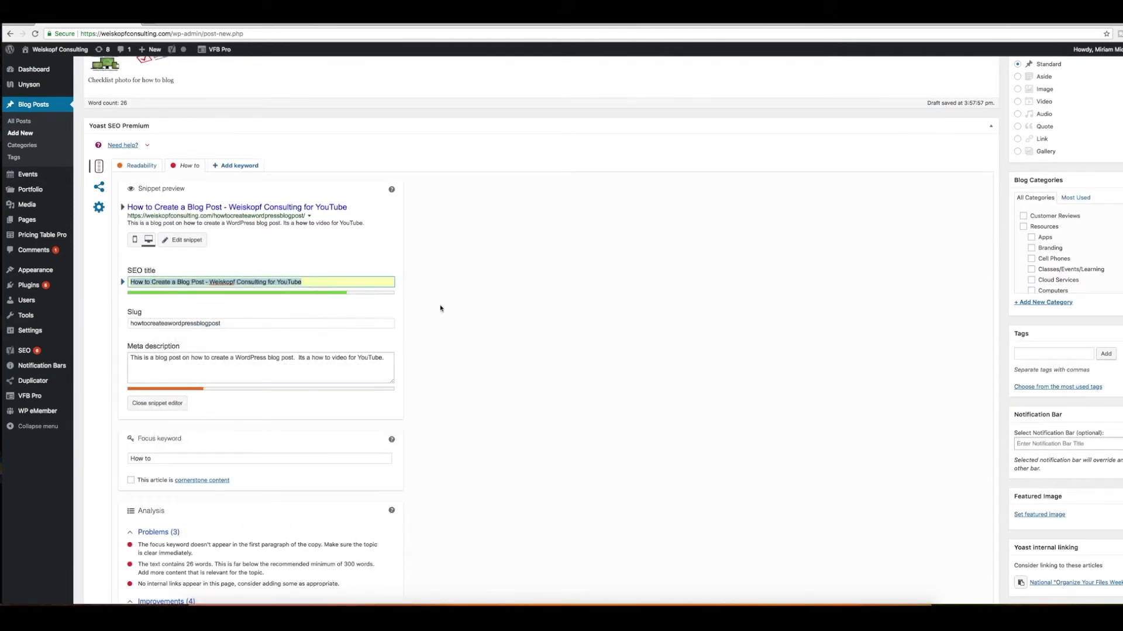
pyautogui.scroll(-1, 465, 344)
pyautogui.scroll(-9, 465, 344)
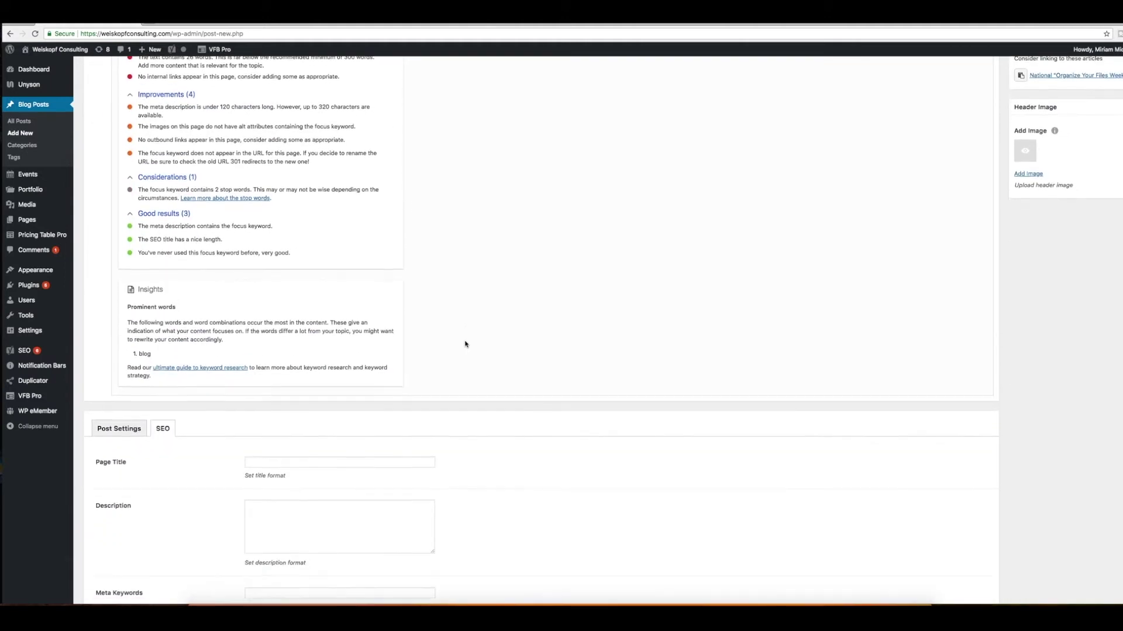
pyautogui.click(327, 422)
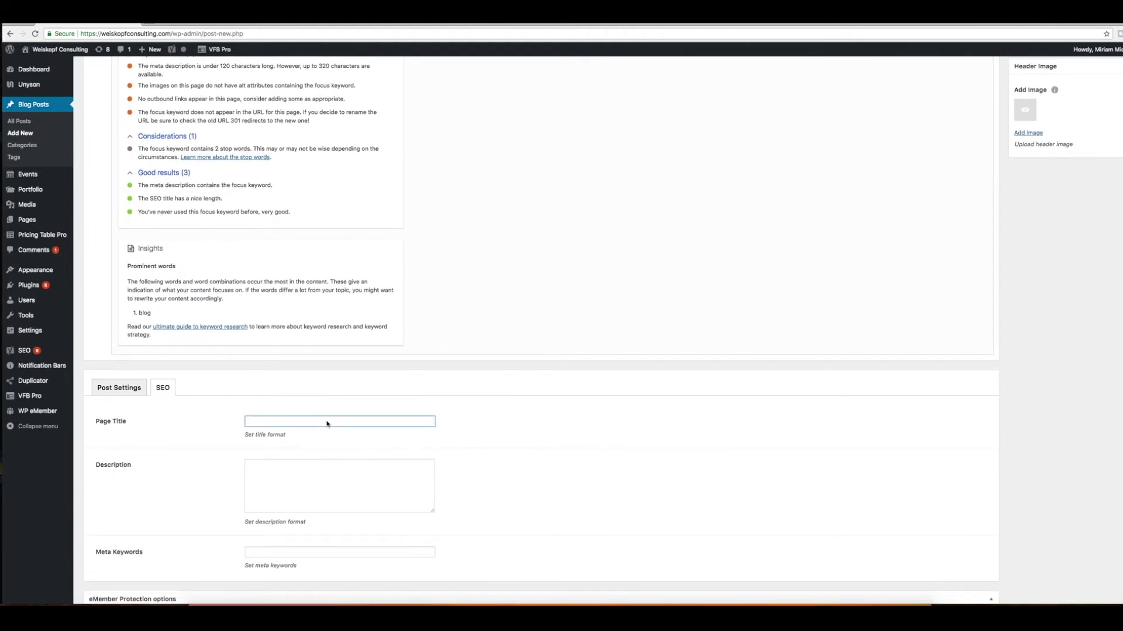
pyautogui.rightClick(327, 423)
pyautogui.click(345, 463)
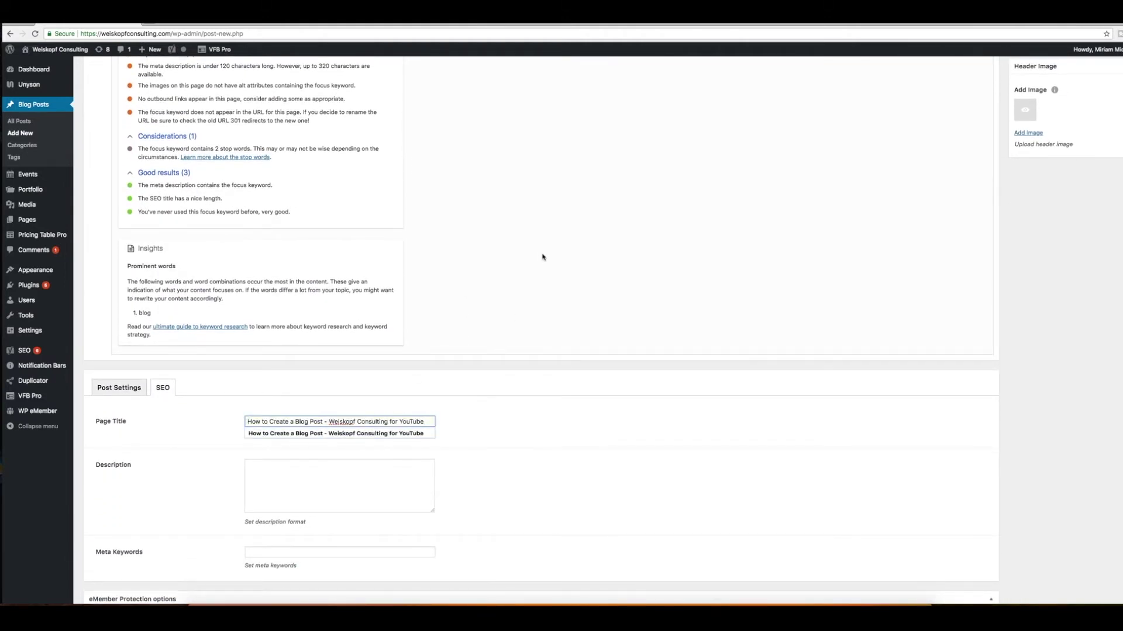
# Copy the Yoast meta description into the Description of the separate SEO settings.
pyautogui.scroll(9, 542, 257)
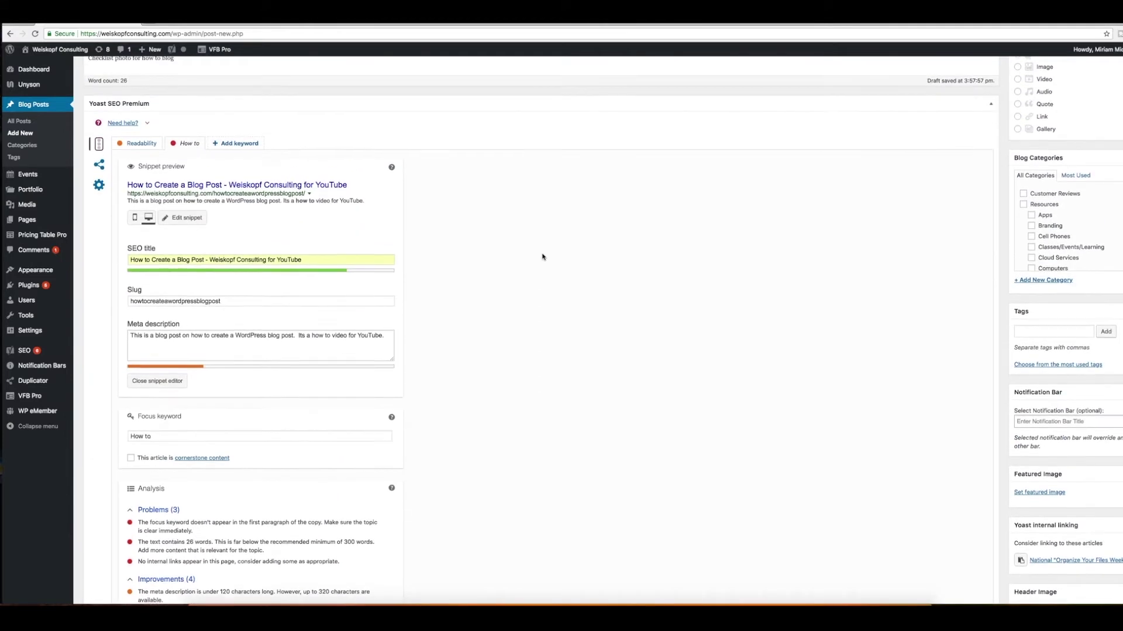
pyautogui.moveTo(131, 338); pyautogui.dragTo(393, 345)
pyautogui.rightClick(372, 340)
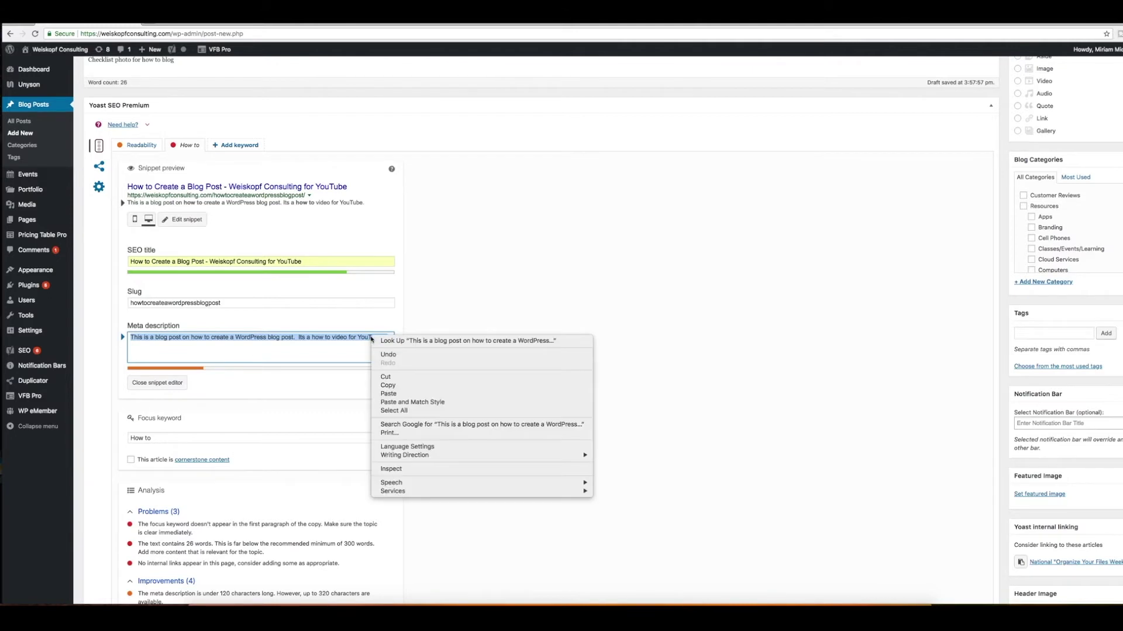
pyautogui.click(395, 384)
pyautogui.scroll(-10, 508, 447)
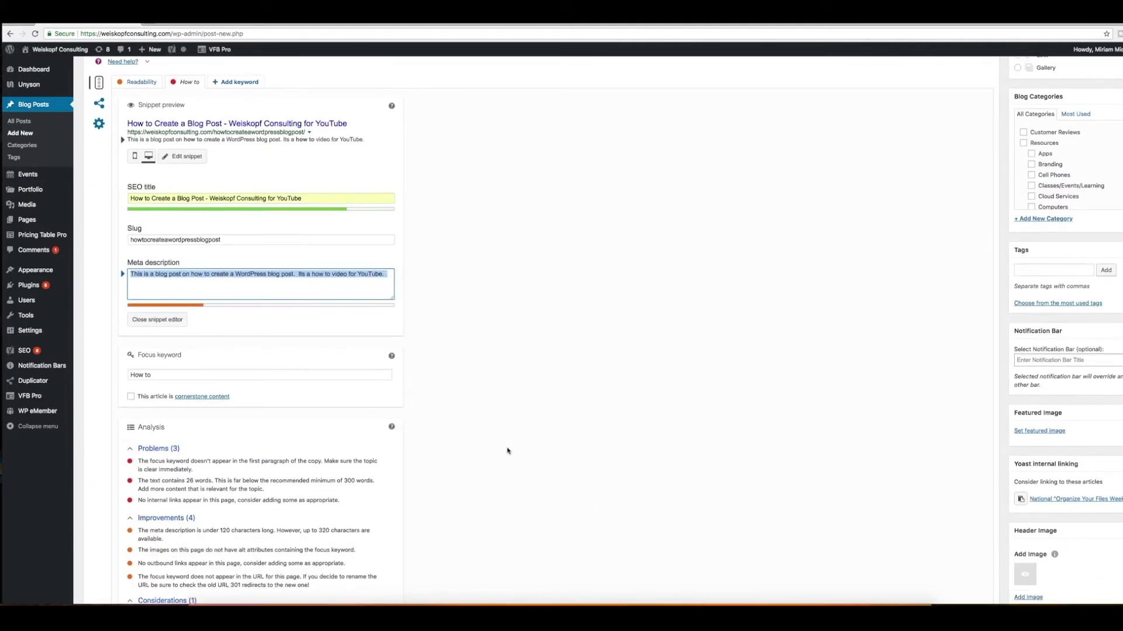
pyautogui.click(285, 443)
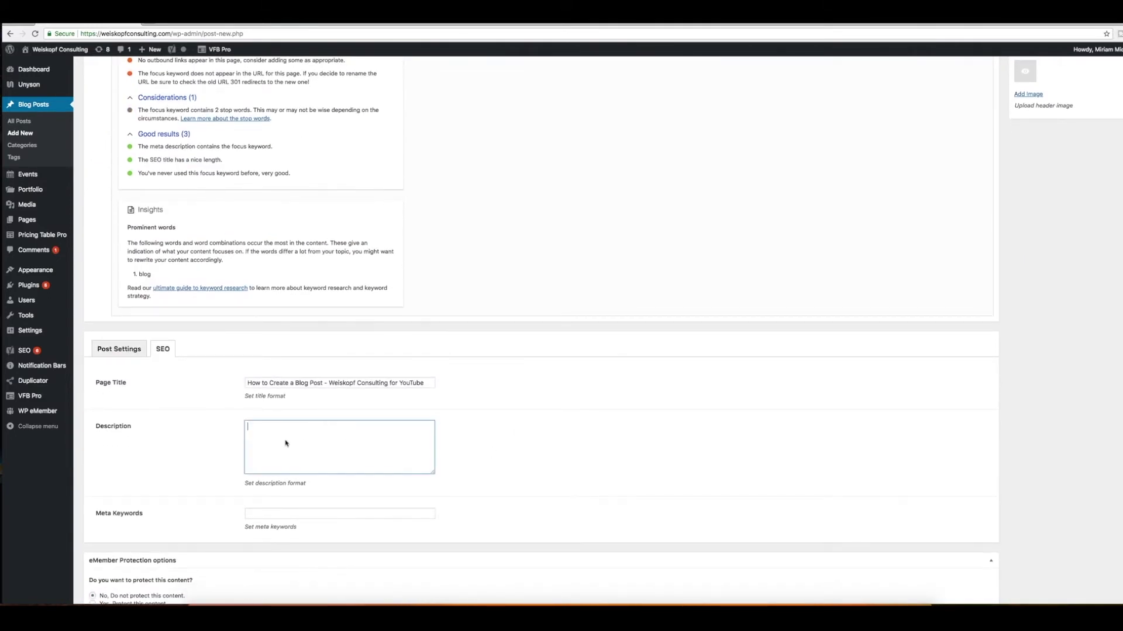
pyautogui.rightClick(286, 444)
pyautogui.click(326, 483)
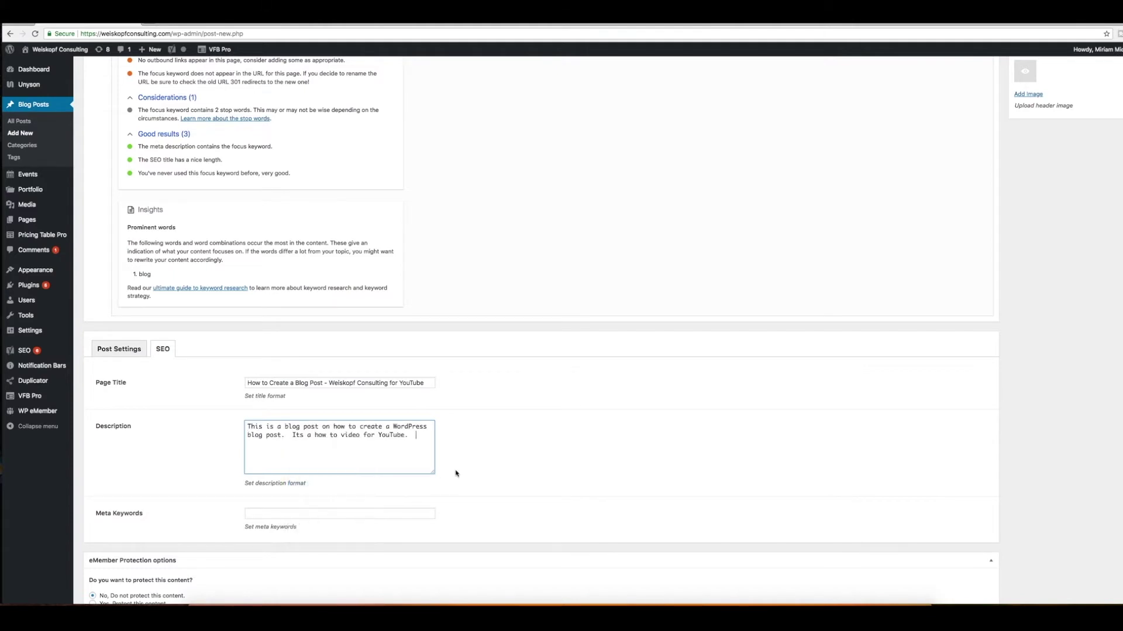
# Set the meta keywords to "how to, how to video, blog post on how to, weiskopf consulting, wordpress".
pyautogui.click(262, 515)
pyautogui.write('how')
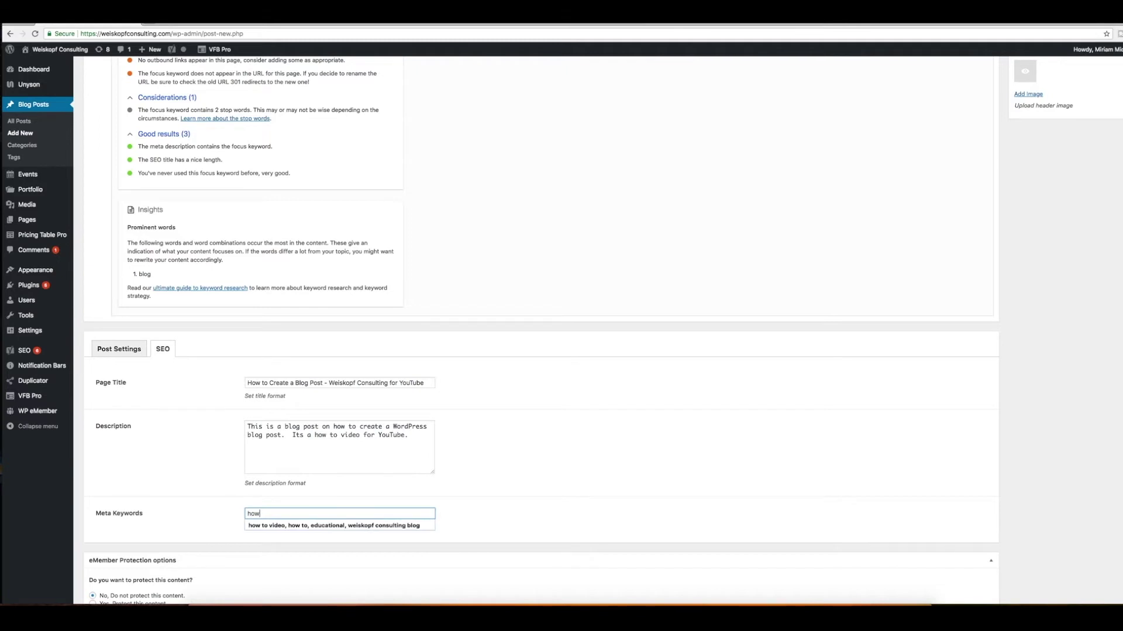
pyautogui.write(' to, ')
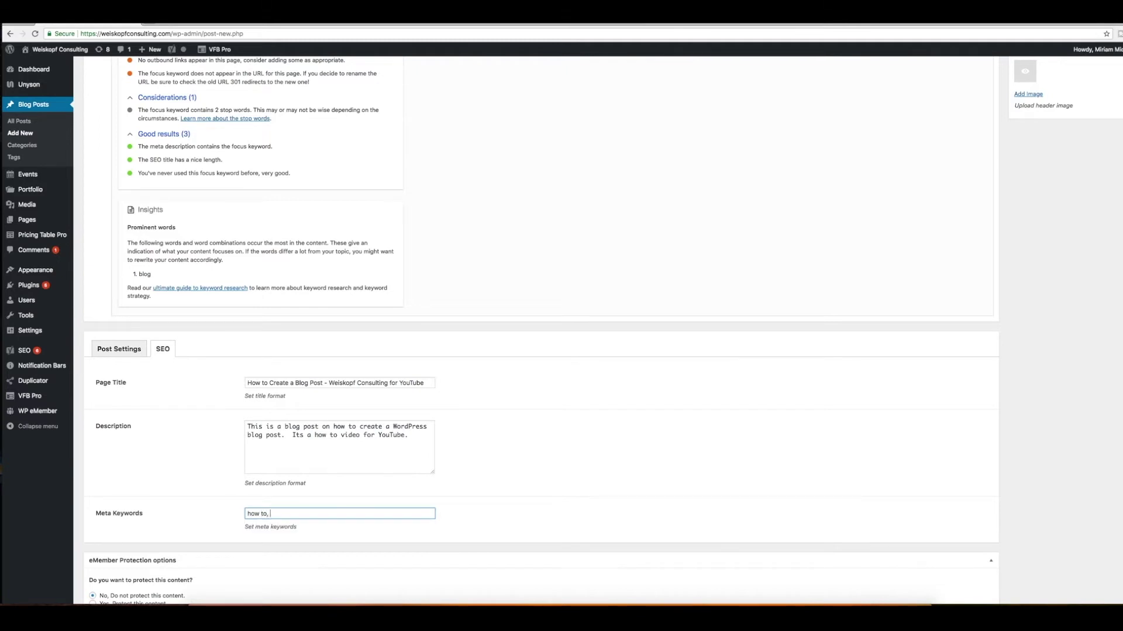
pyautogui.write('how to video, blog post on how to, weiskopf co')
pyautogui.write('ns')
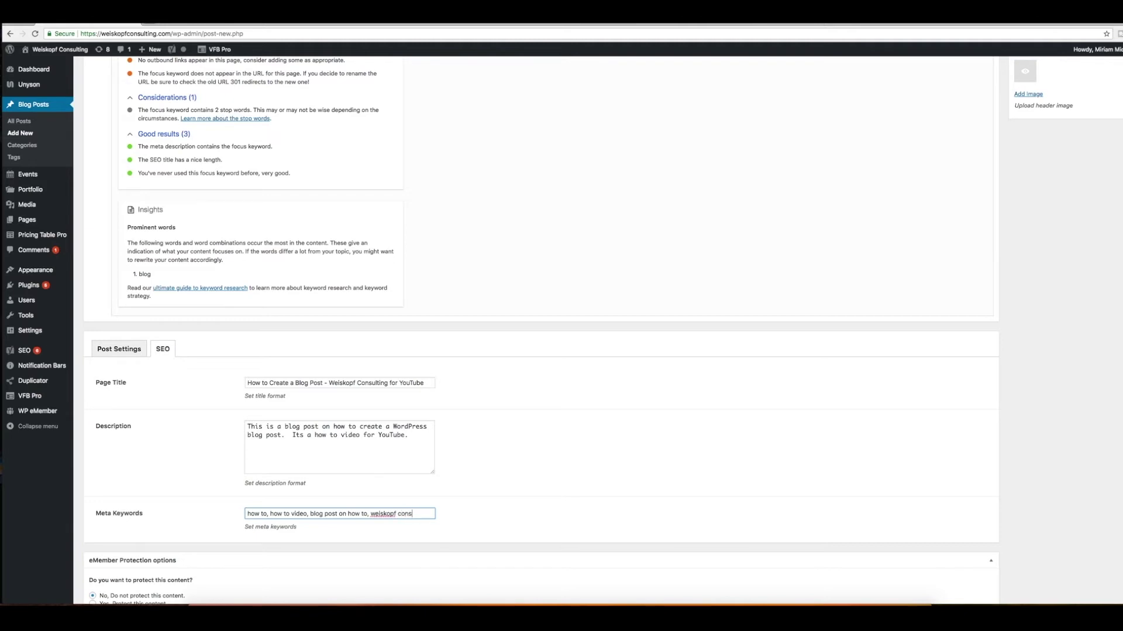
pyautogui.write('ulting, word')
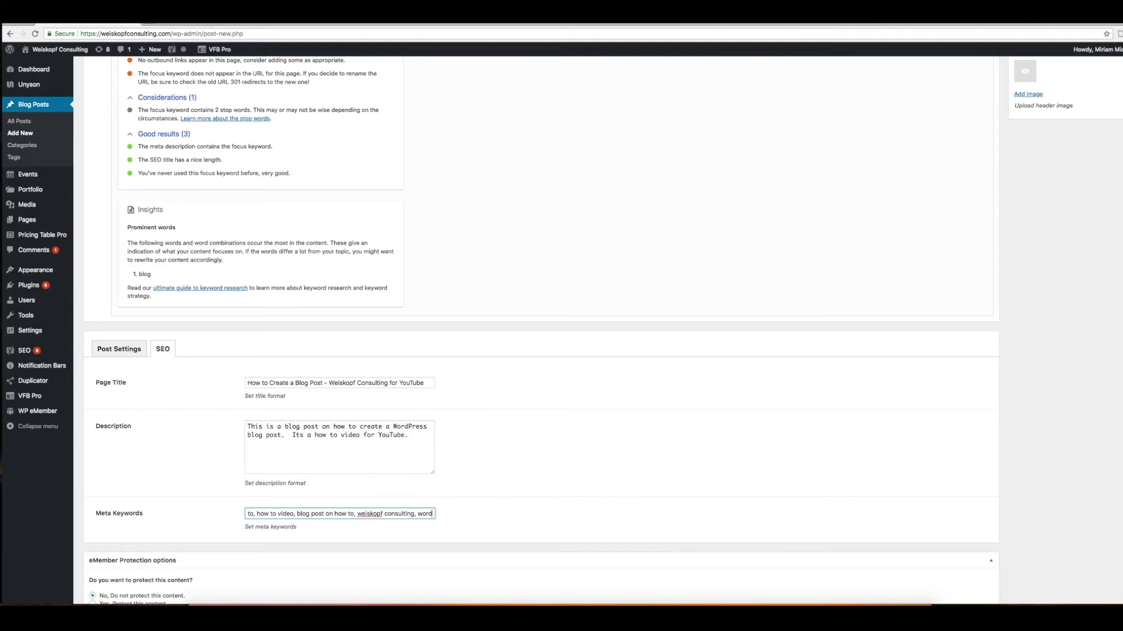
pyautogui.write('press')
pyautogui.click(481, 498)
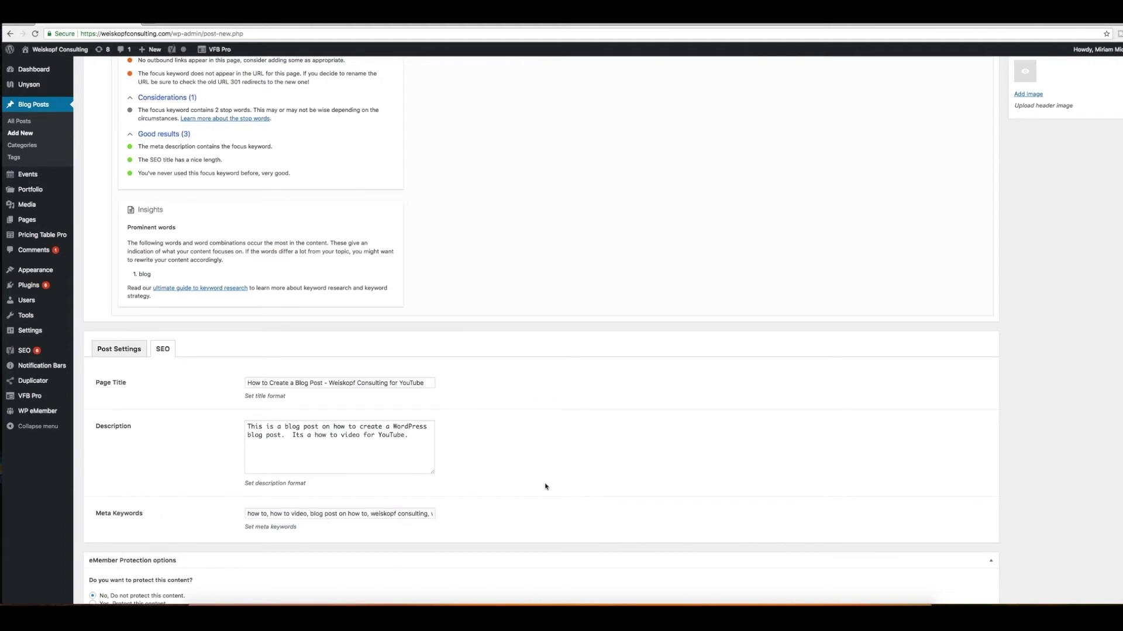
# Preview the draft post on the site and return to editing it.
pyautogui.scroll(-2, 542, 508)
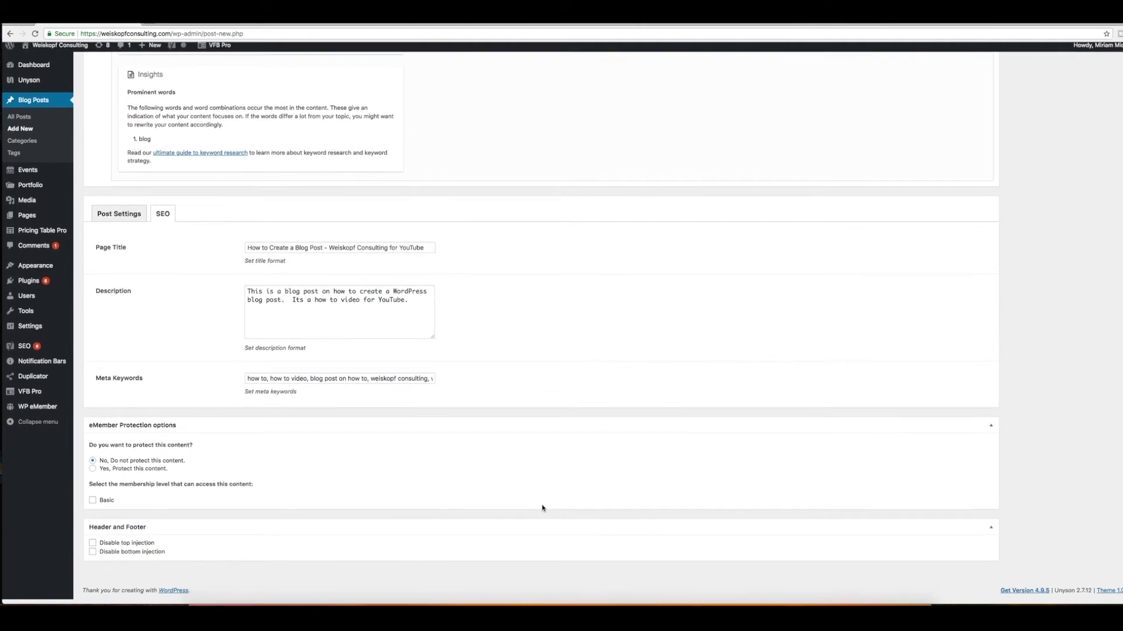
pyautogui.scroll(20, 298, 252)
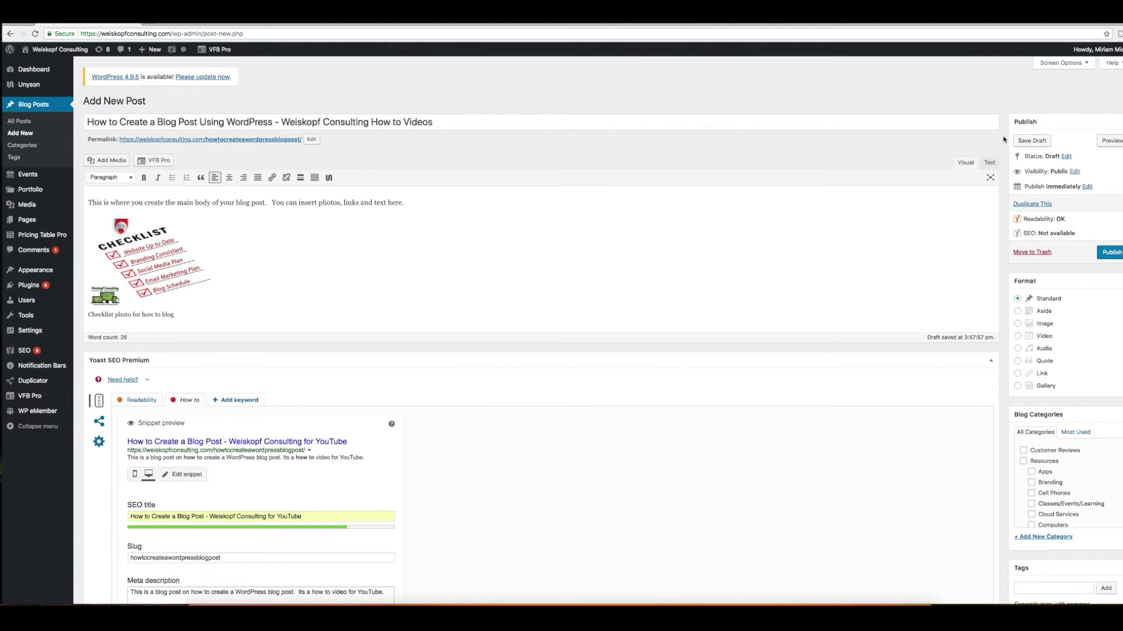
pyautogui.click(1107, 141)
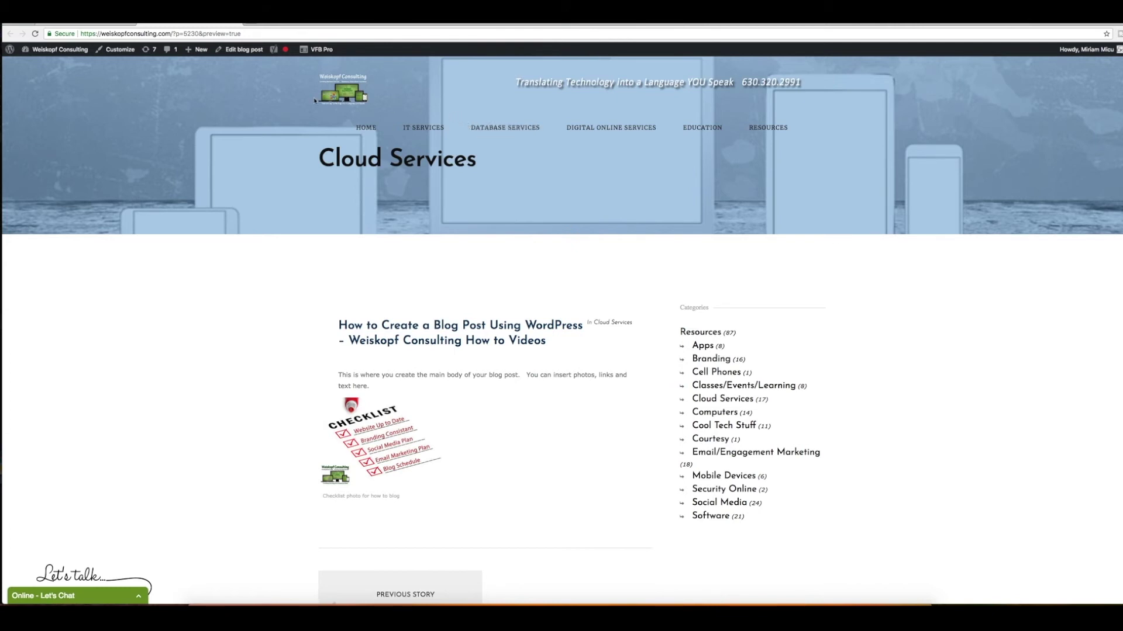
pyautogui.click(246, 52)
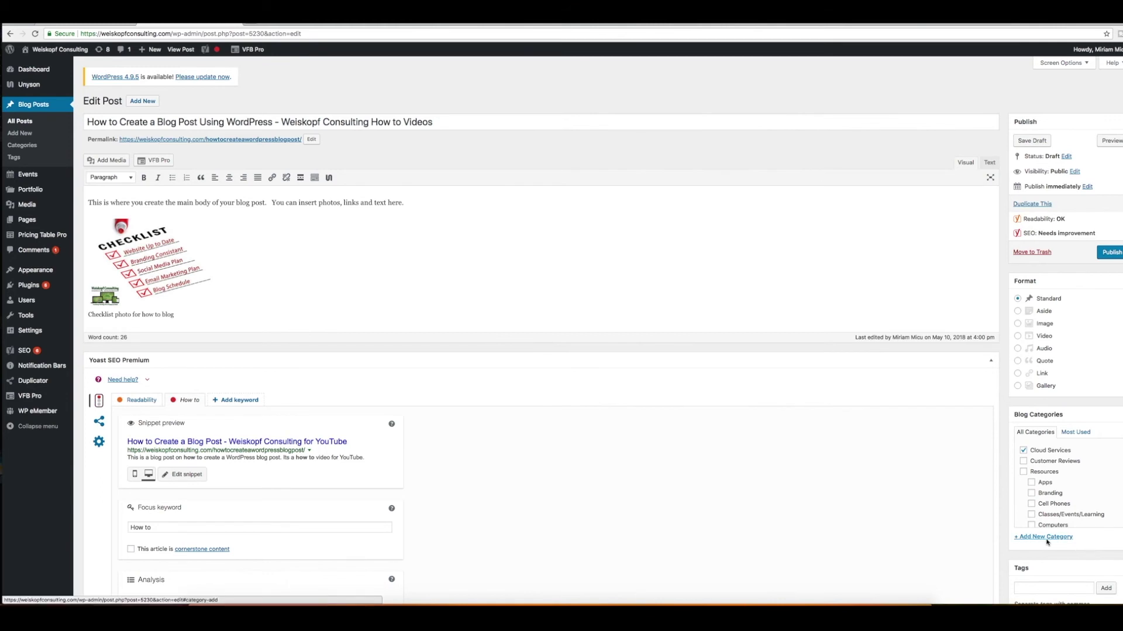
# Review the available blog categories and add the post to the Resources category.
pyautogui.scroll(-2, 1076, 506)
pyautogui.scroll(-3, 1080, 508)
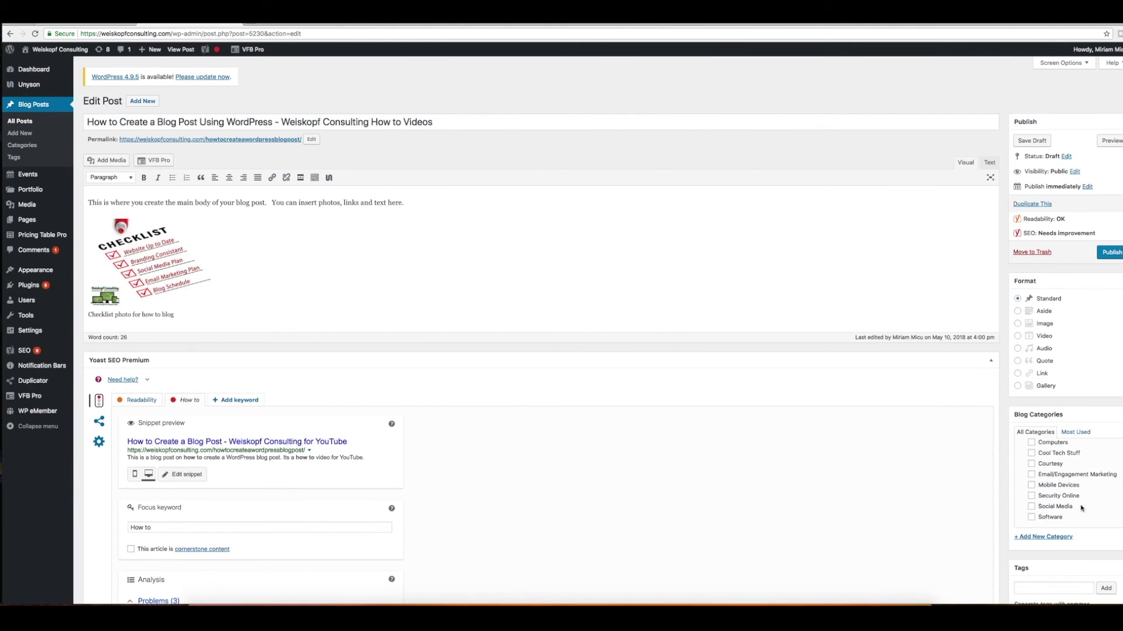
pyautogui.scroll(5, 1080, 508)
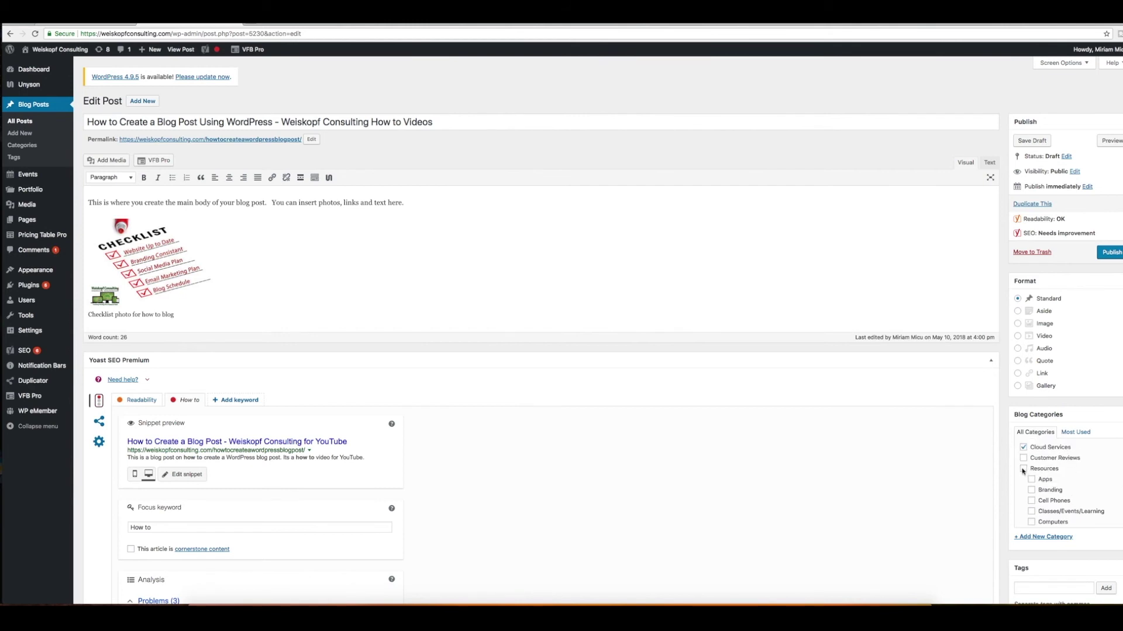
pyautogui.click(1023, 470)
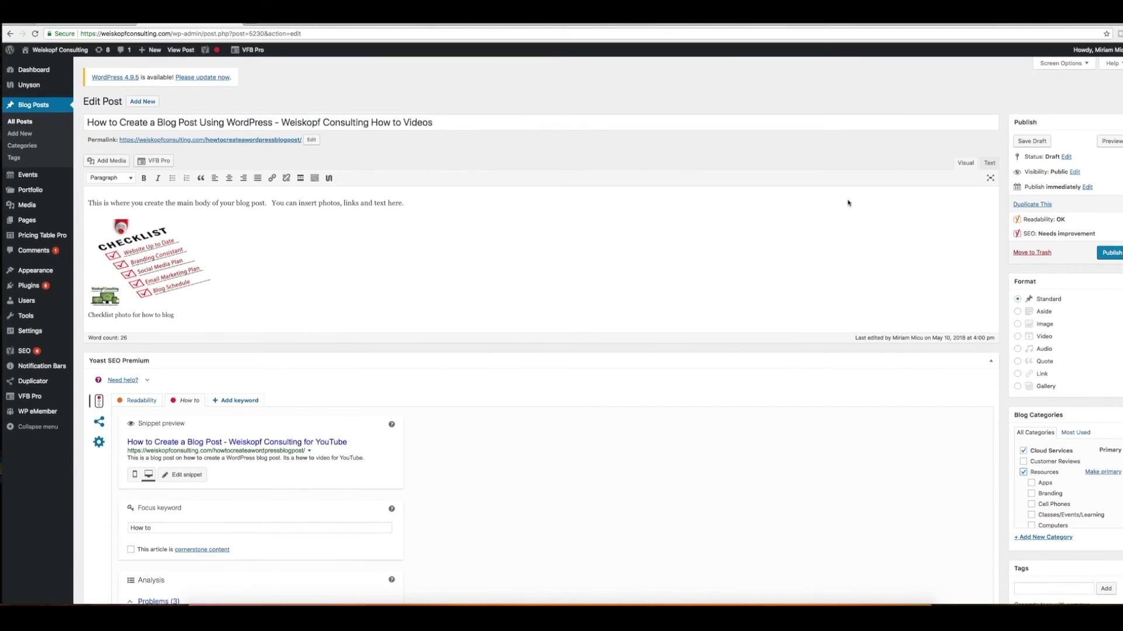
# Publish the blog post and open the live page through its permalink.
pyautogui.click(1109, 254)
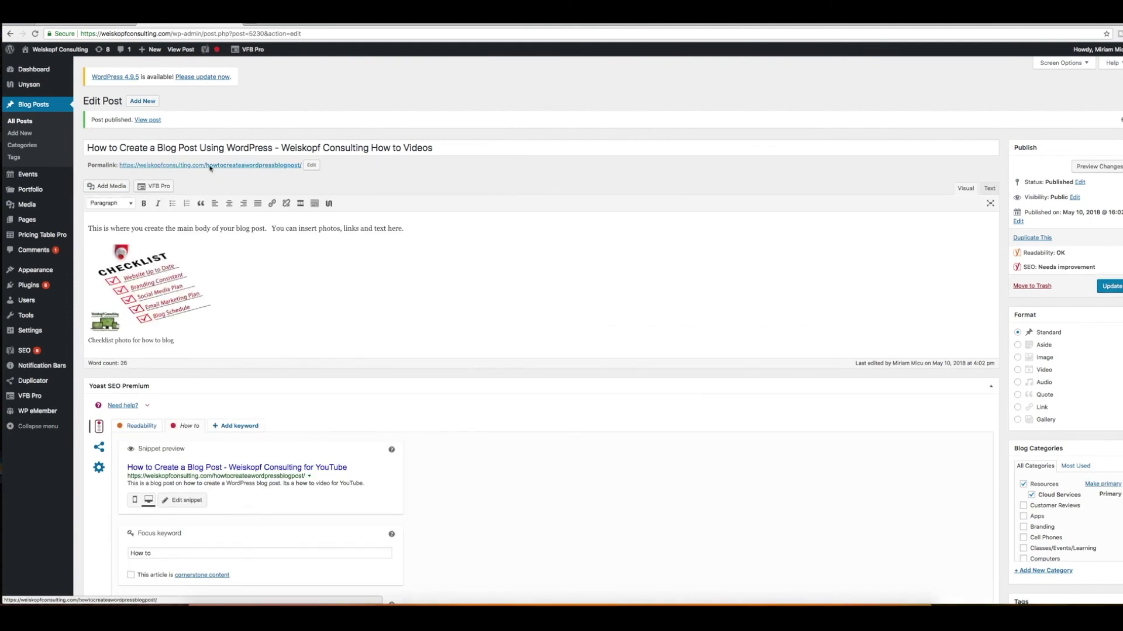
pyautogui.click(210, 167)
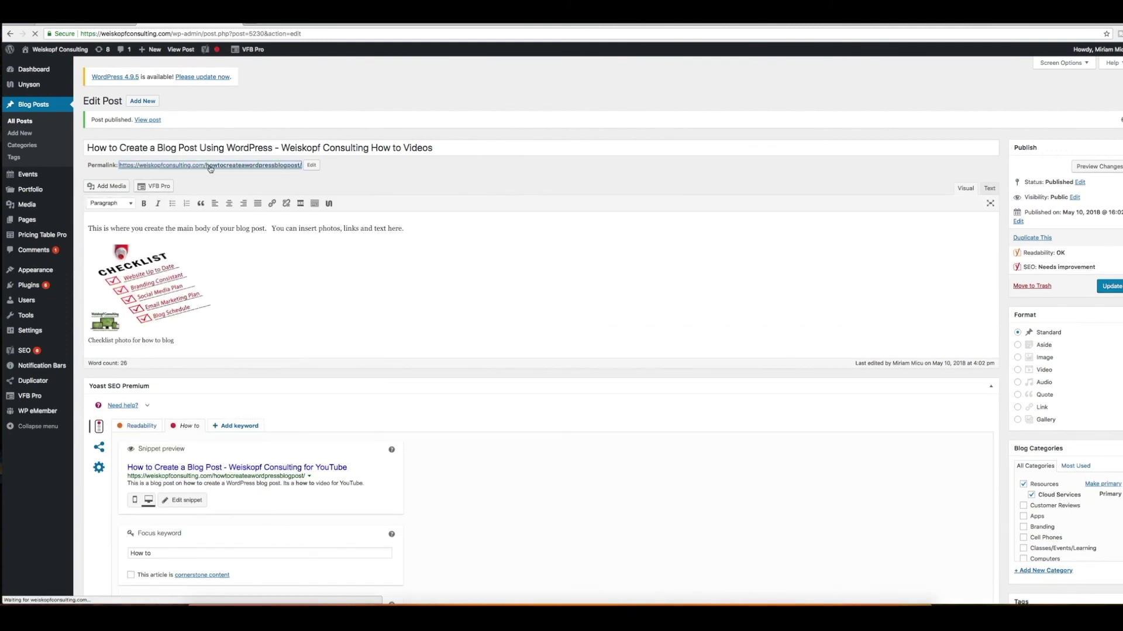